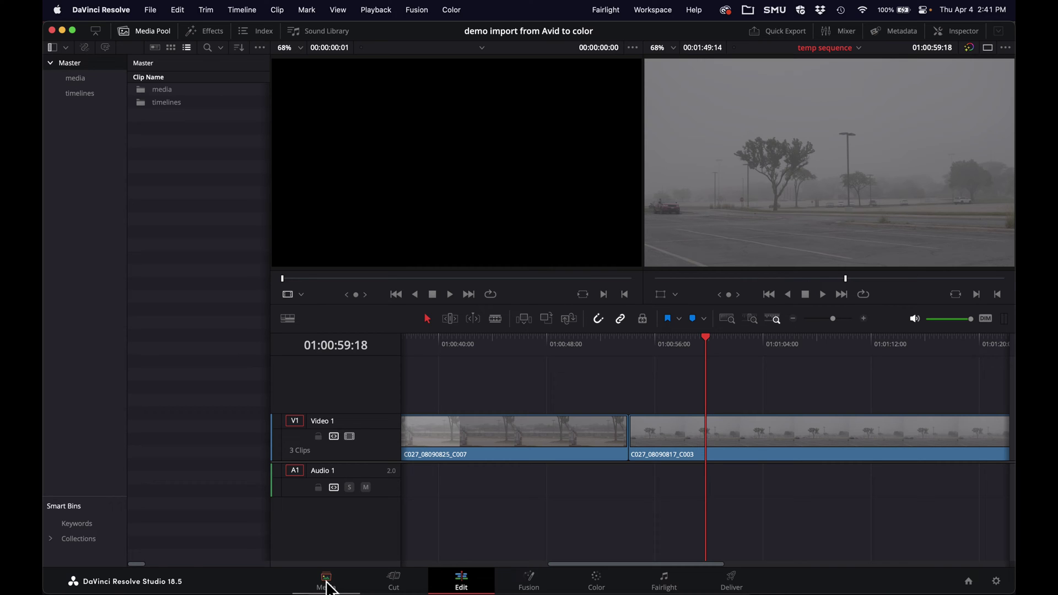
Step: Go to Resolve's Media page and open the media bin listing its 13 BRAW clips
click(328, 585)
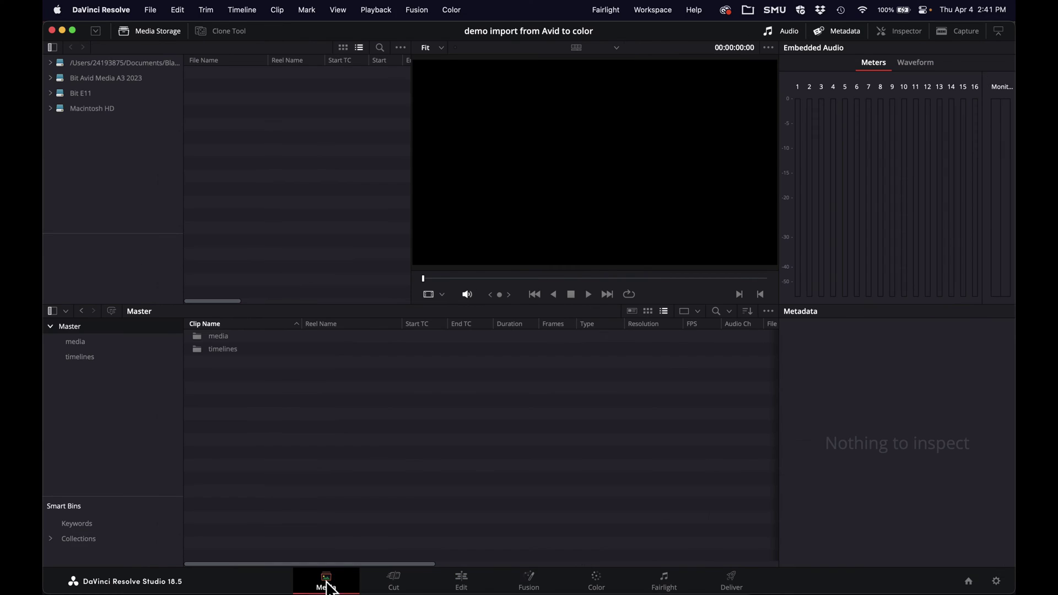
double_click(227, 337)
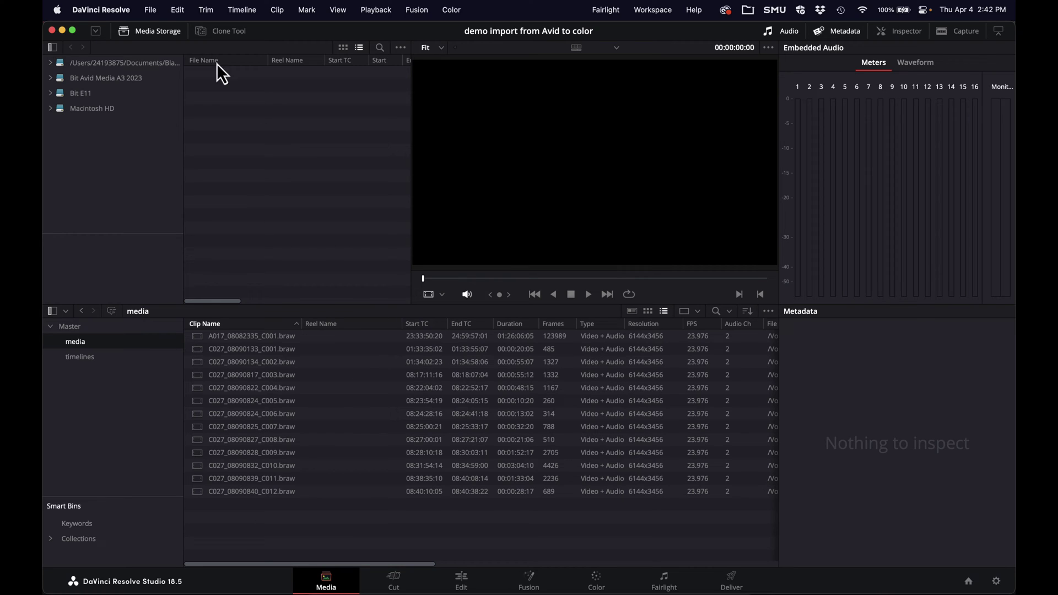
Step: In General Options, enable Assist using reel names from Source clip filename and save
click(150, 8)
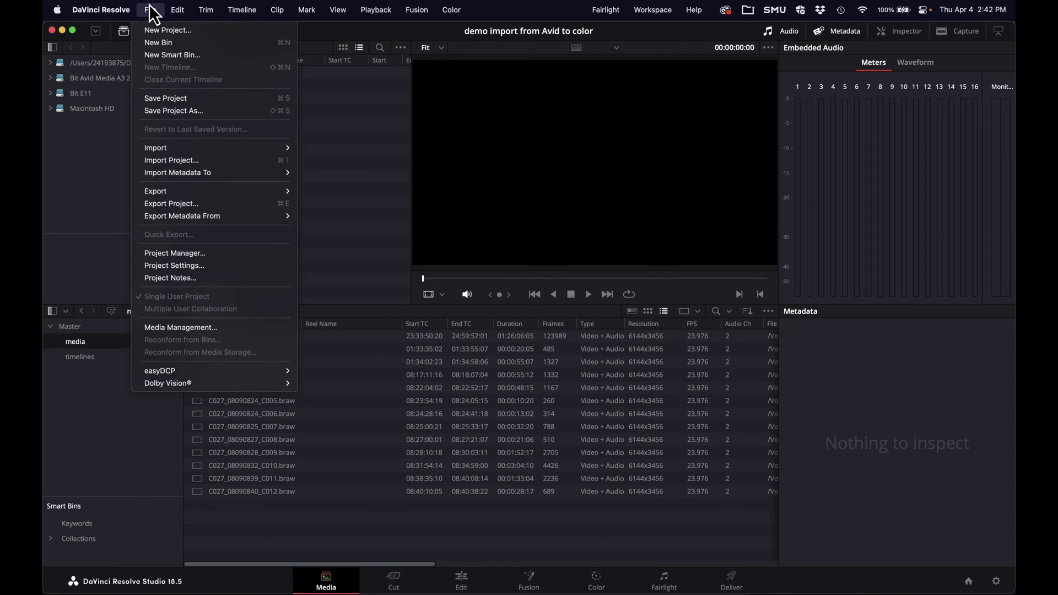
click(187, 267)
click(303, 116)
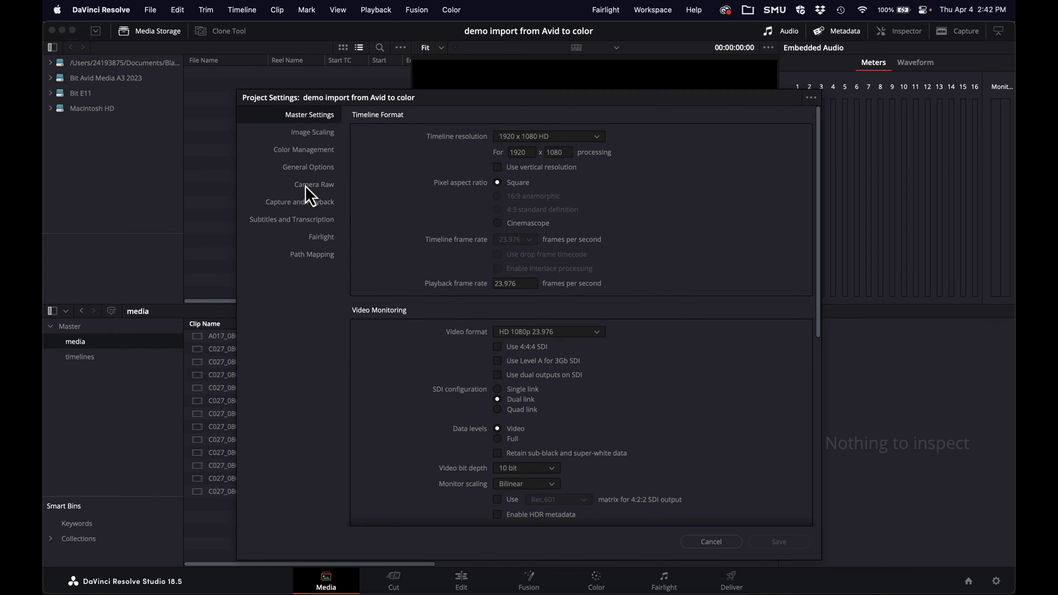
click(319, 176)
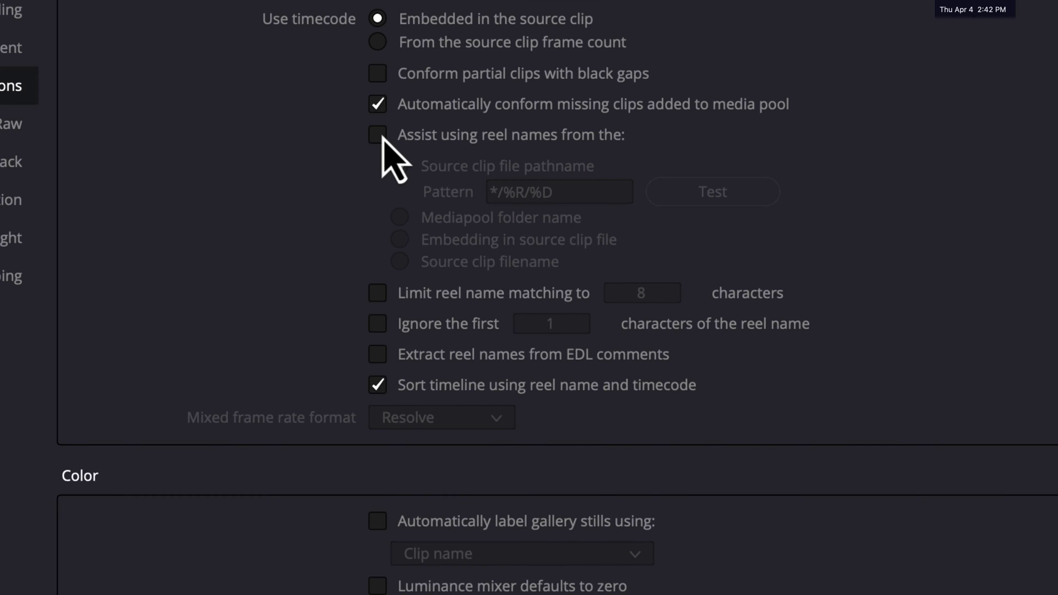
click(379, 136)
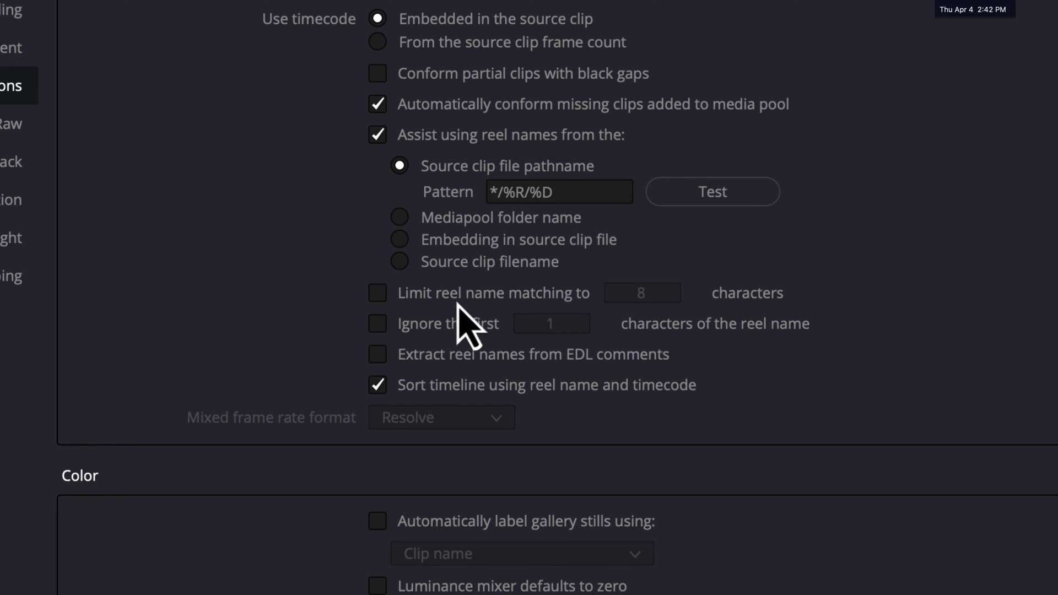
click(398, 264)
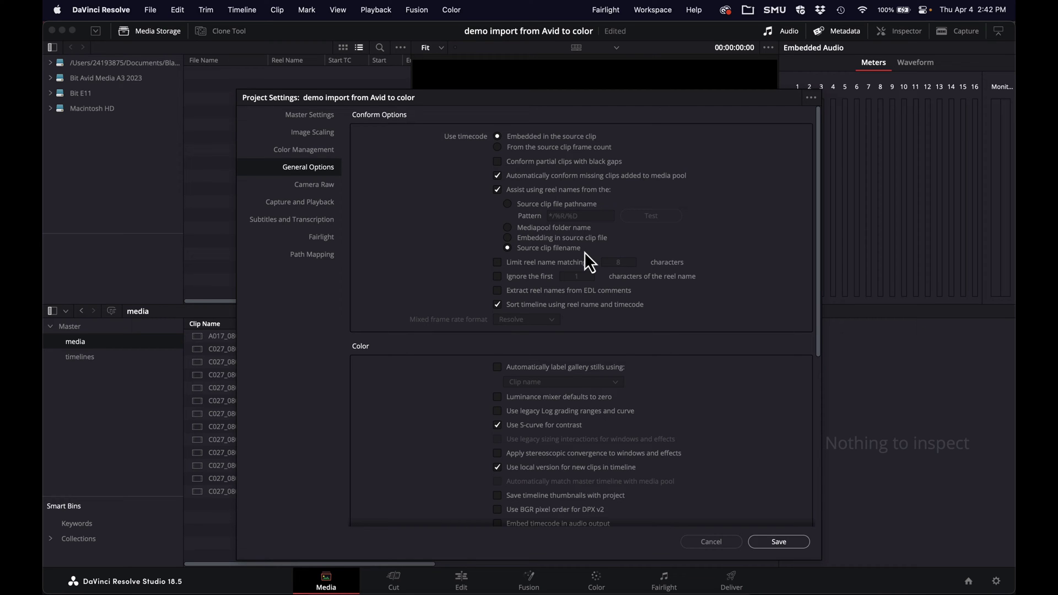
click(783, 539)
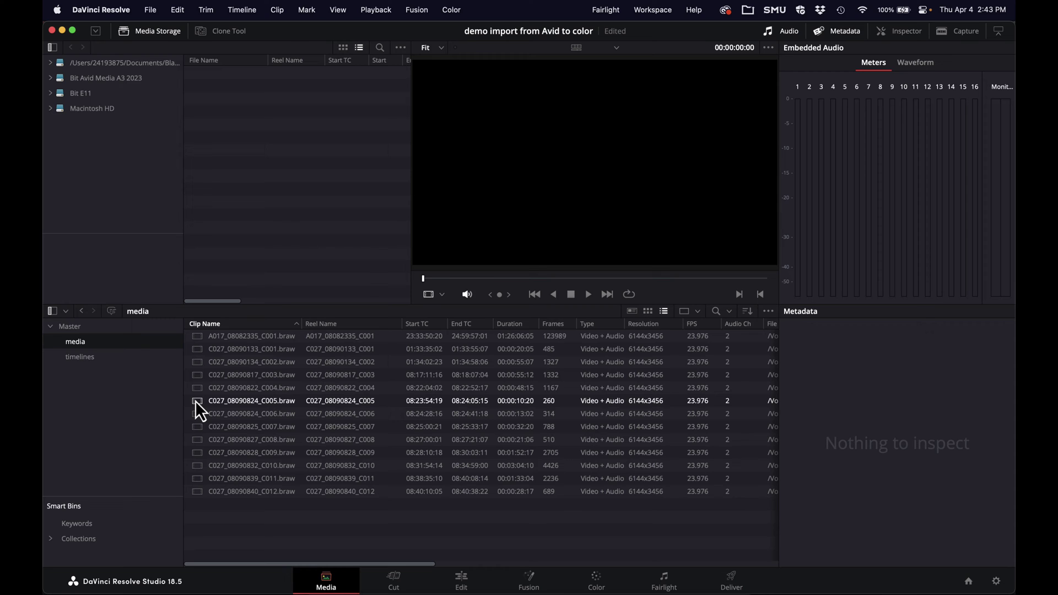
Step: Create Timeline 2 from clip C005 and open it
click(195, 402)
click(150, 9)
click(310, 33)
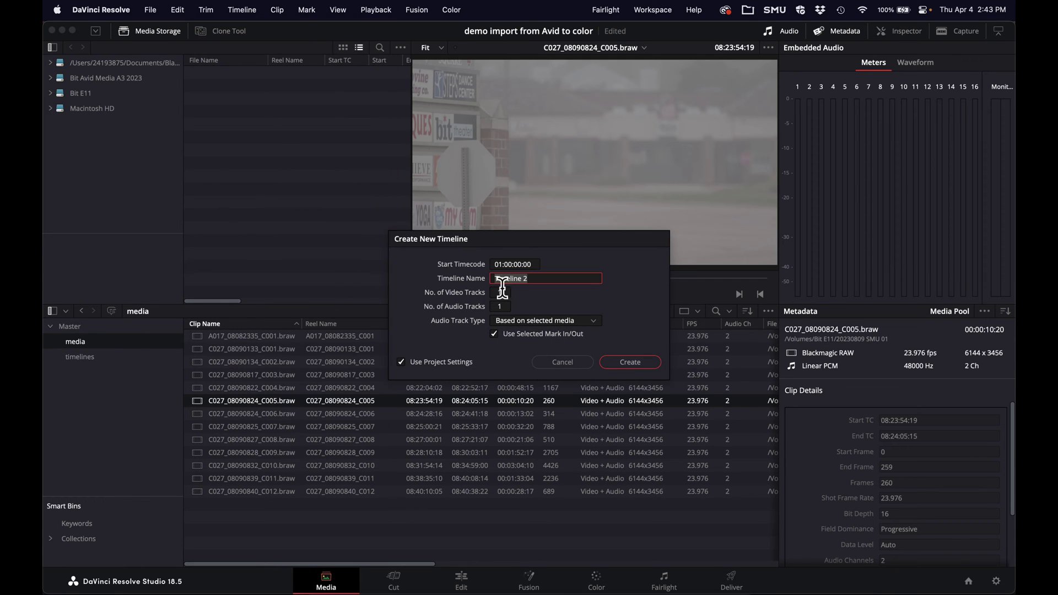
key(Return)
key(shift+4)
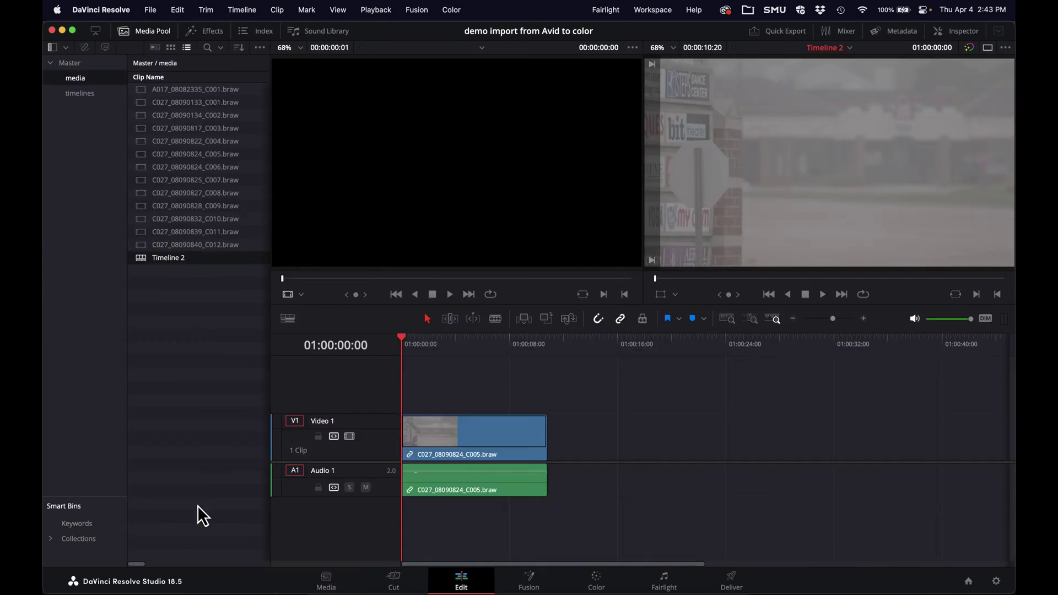
Step: Set render to Individual clips, MXF OP-Atom, DNxHD 1080p 36 8-bit, named by source name
click(734, 580)
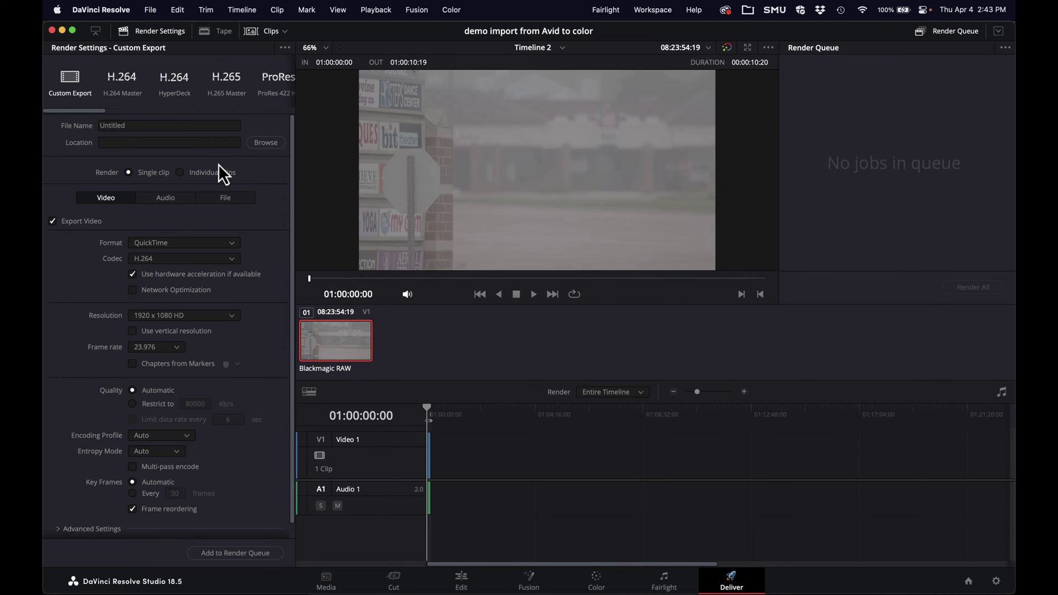
click(179, 173)
click(185, 242)
click(184, 326)
click(200, 263)
click(188, 286)
click(187, 274)
click(173, 355)
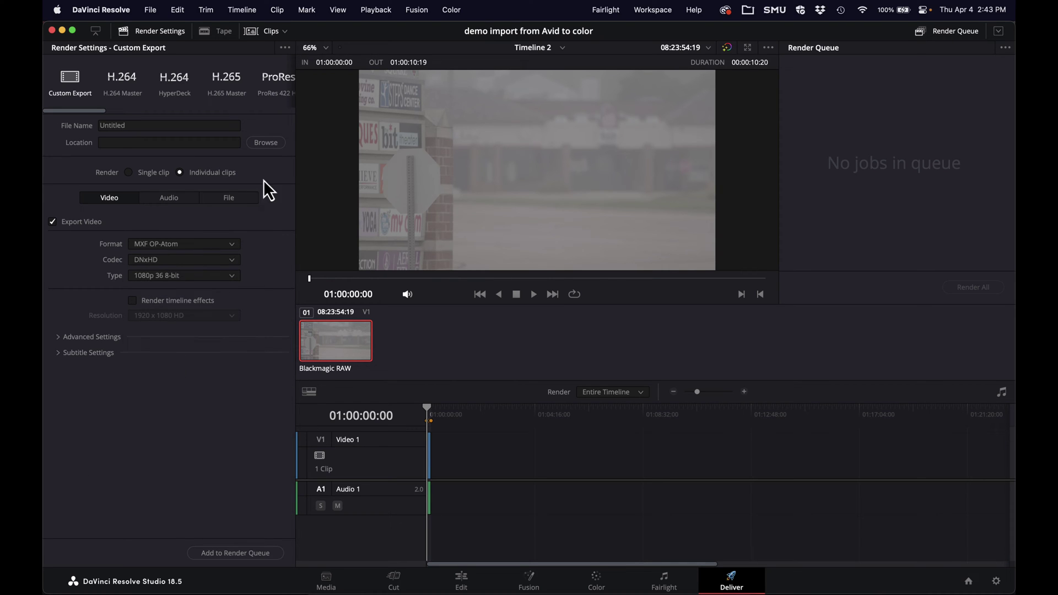
click(241, 197)
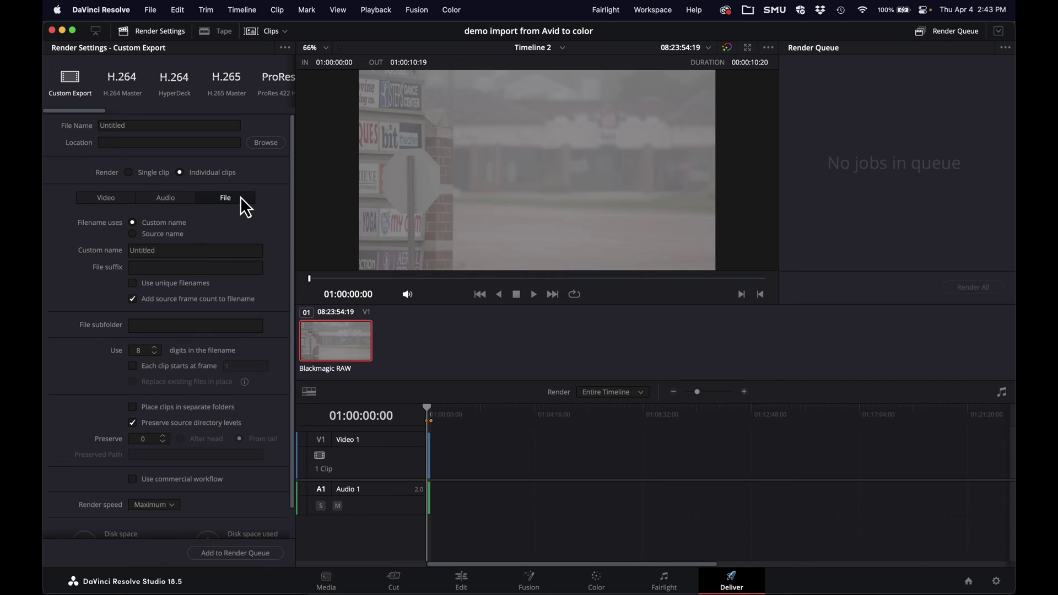
click(152, 235)
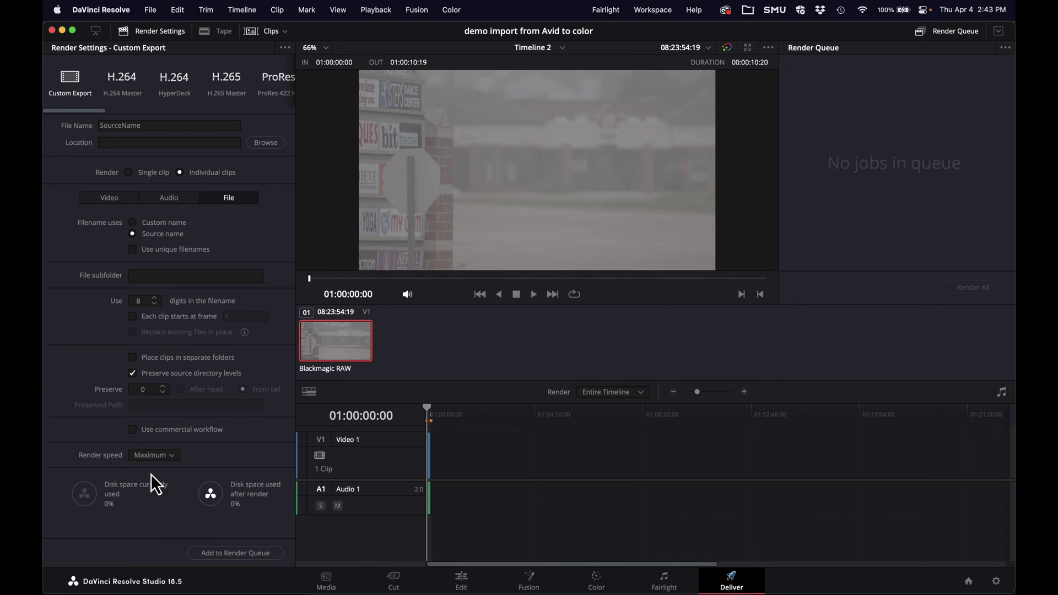
Step: Set the render location to Bit E11, queue the job and render it
click(265, 143)
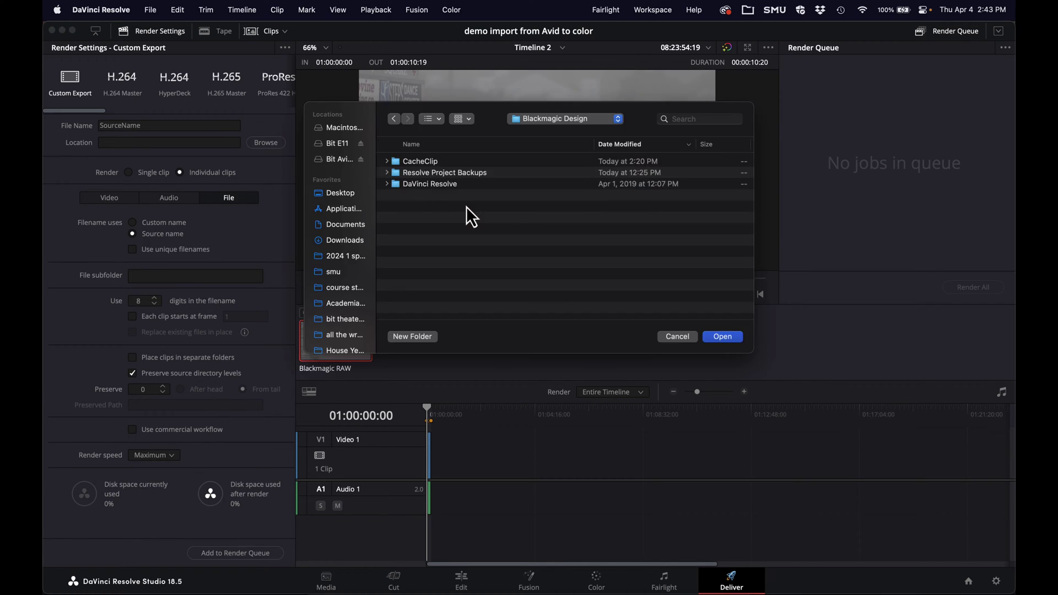
click(340, 144)
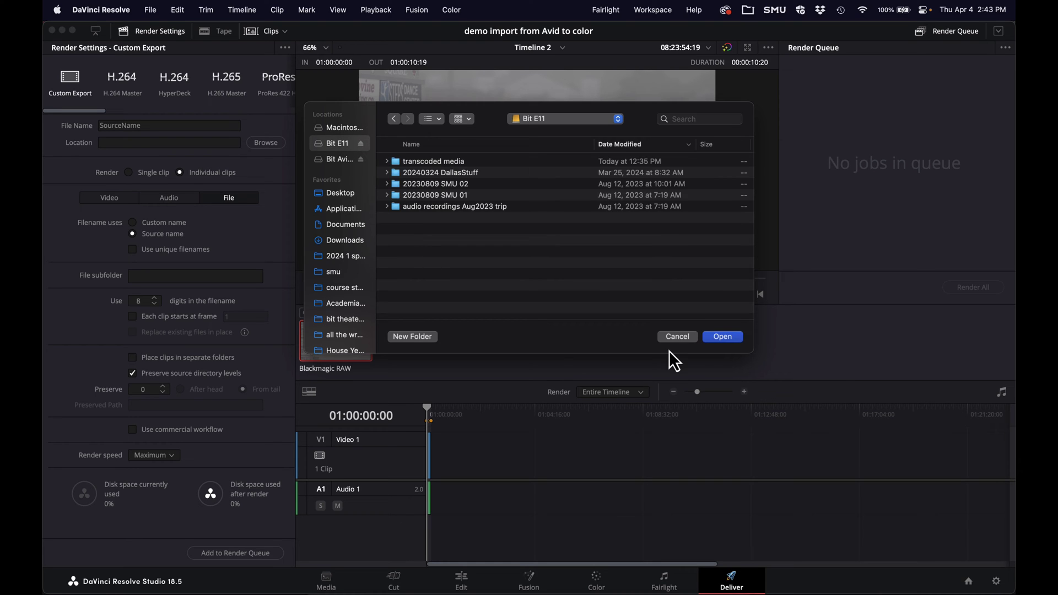
click(721, 338)
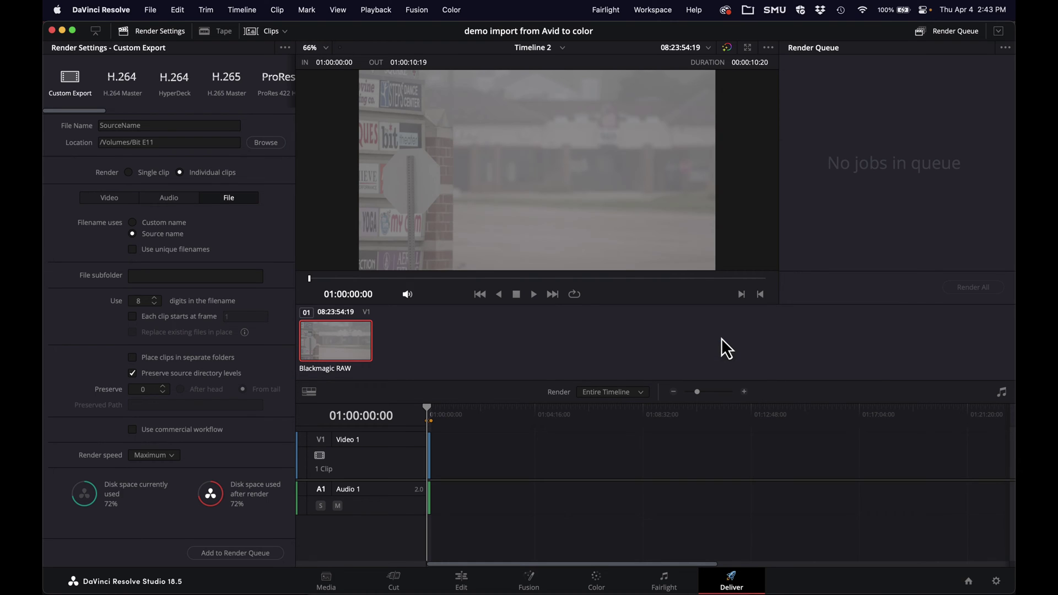
click(251, 553)
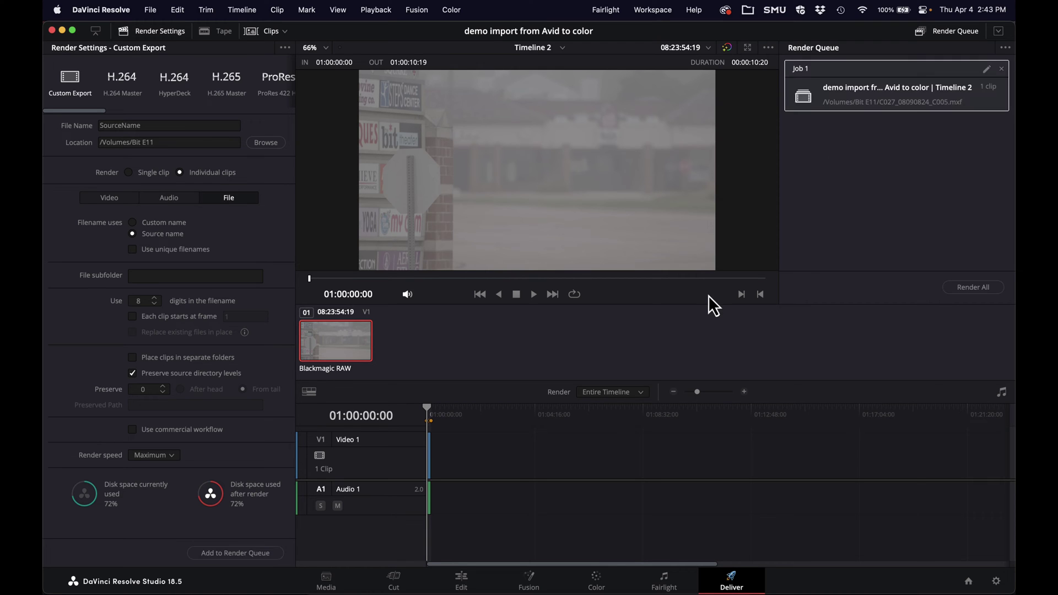
click(974, 288)
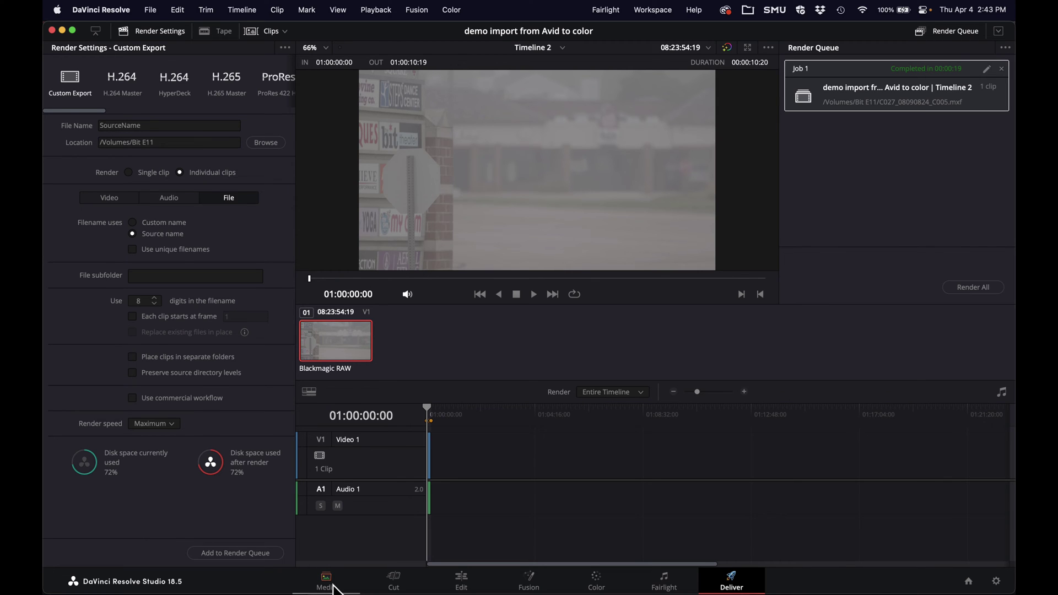
Step: Turn off Assist using reel names in Project Settings and save
click(326, 584)
click(151, 9)
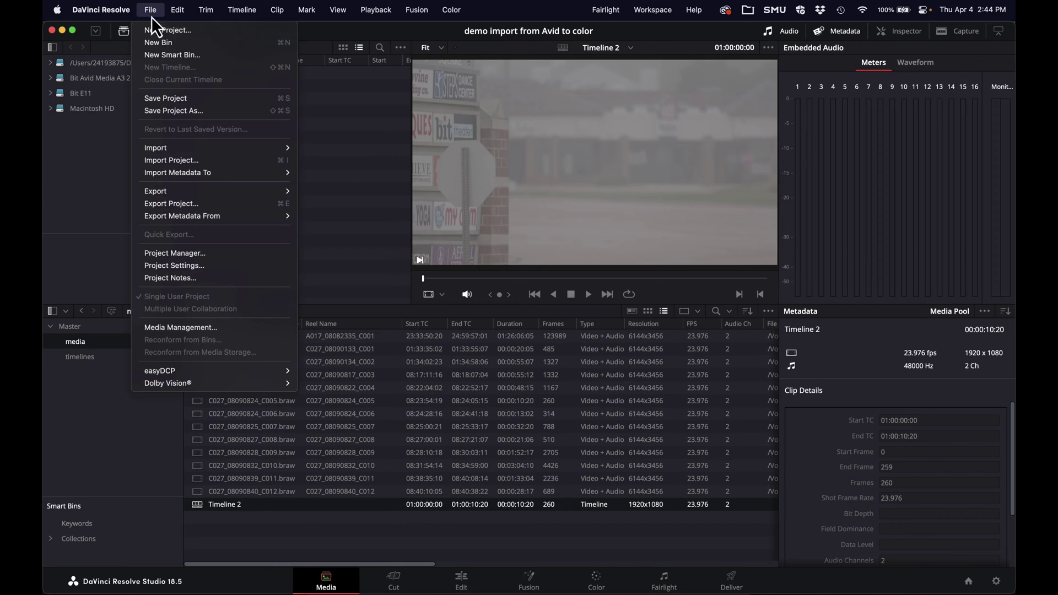
click(177, 266)
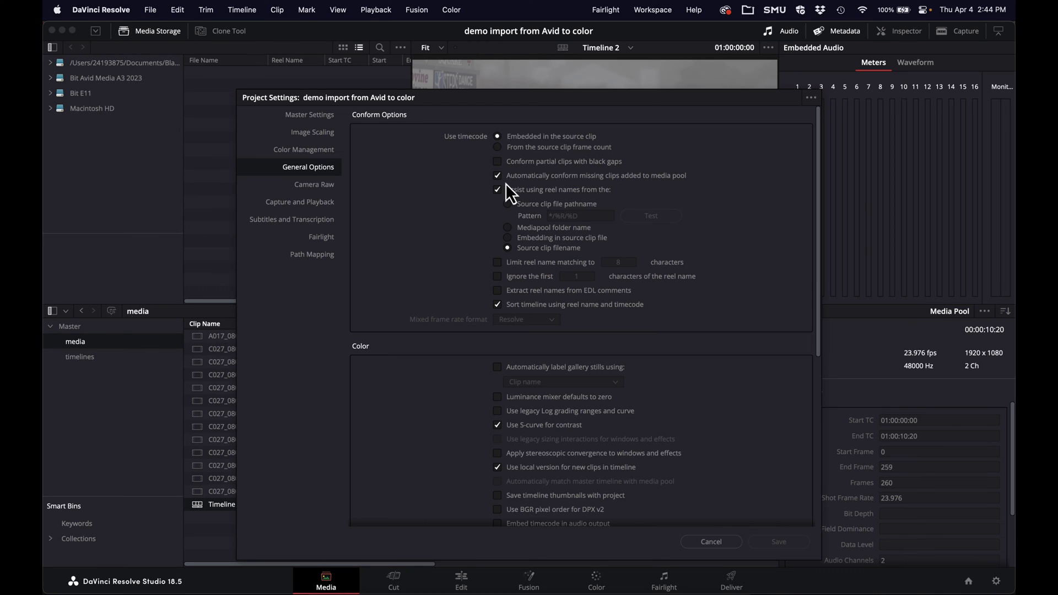
click(498, 190)
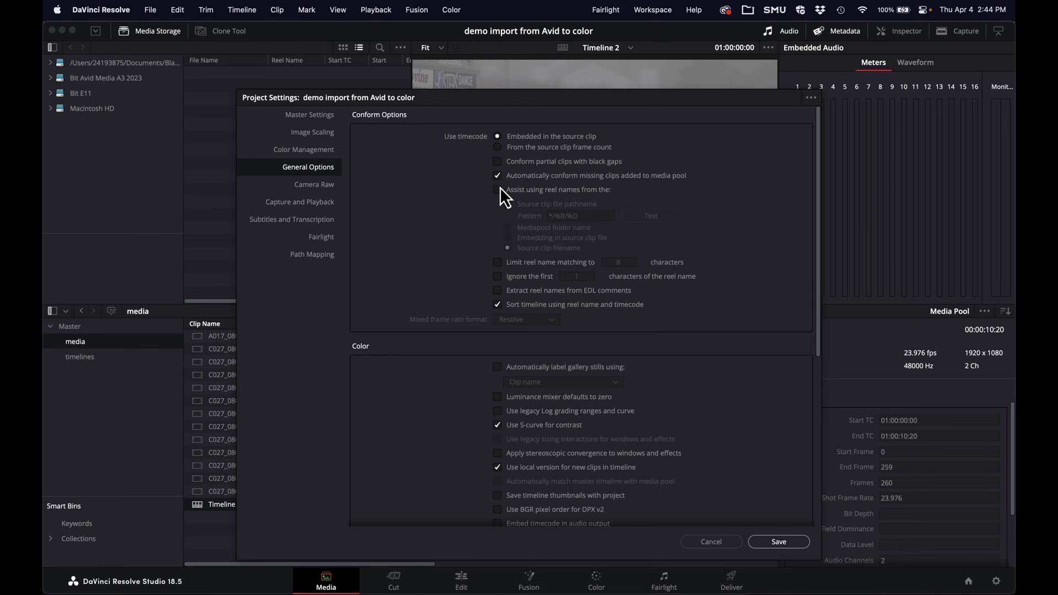
click(768, 540)
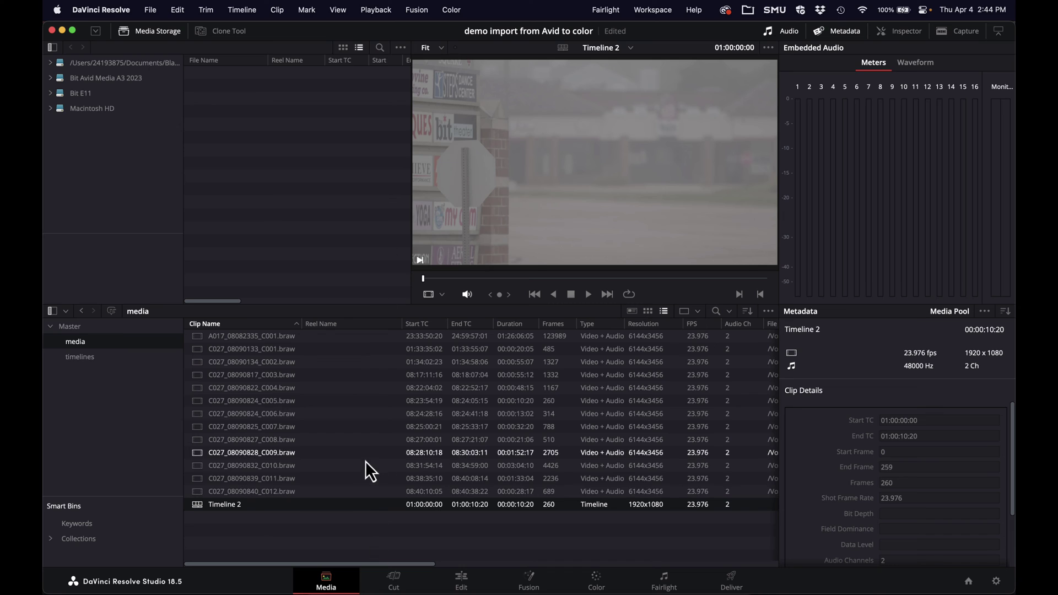
Step: Create Timeline 3 from clip C027_08090824_C006
click(197, 415)
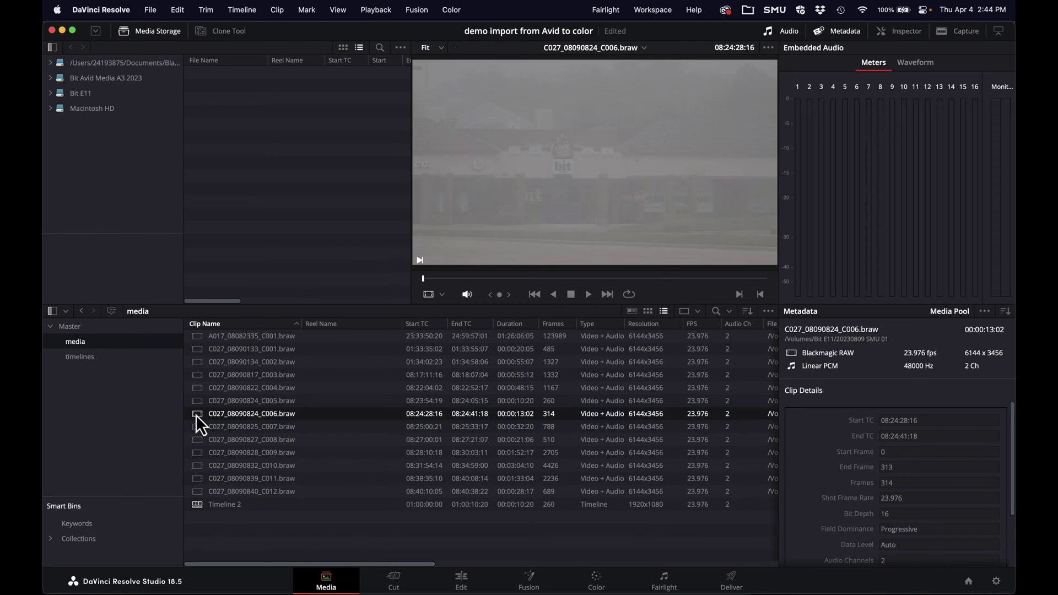
right_click(197, 414)
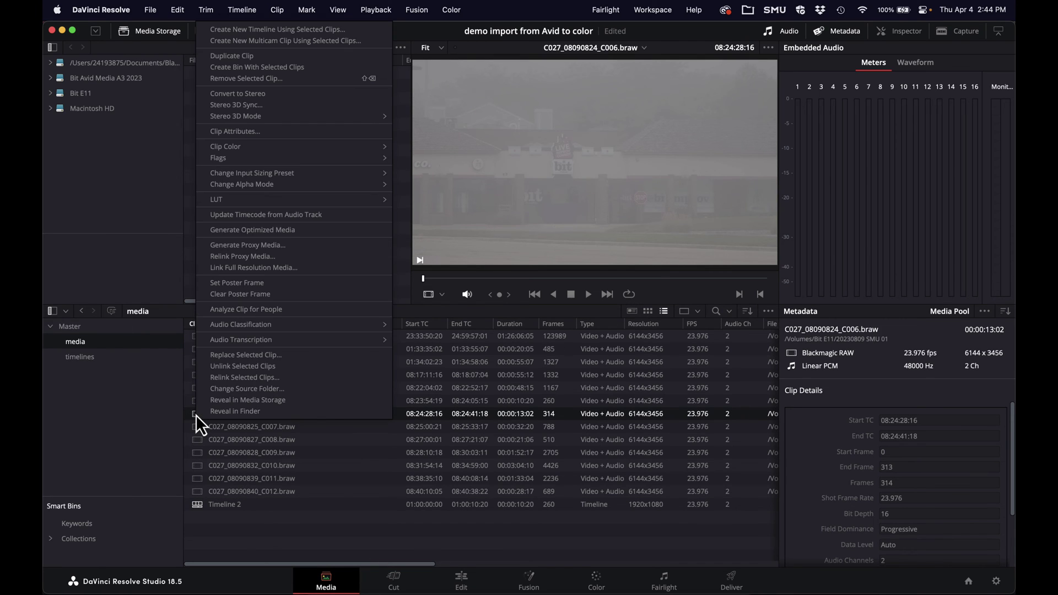
click(336, 33)
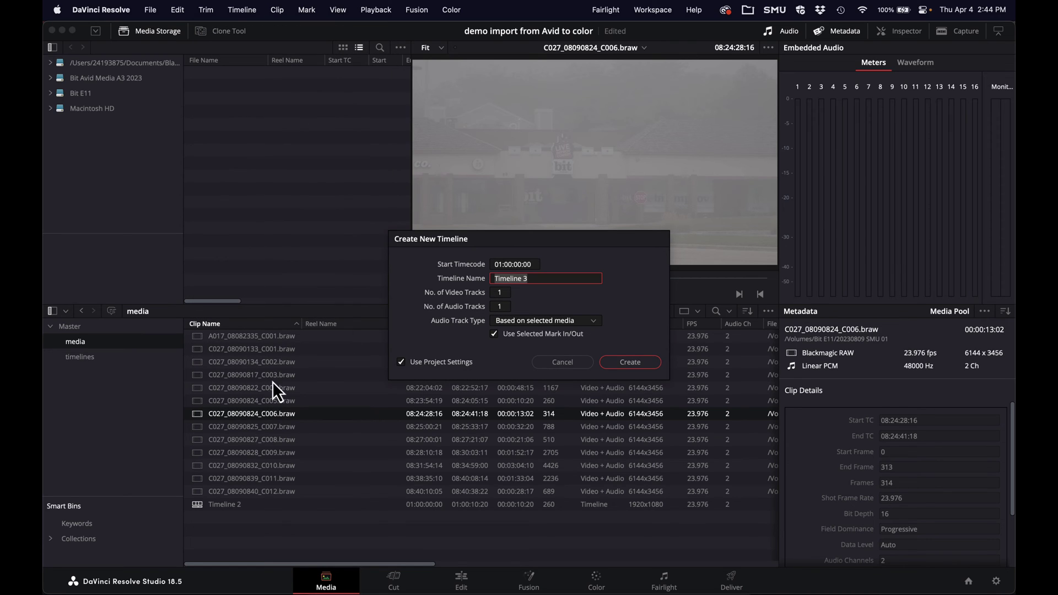
key(Return)
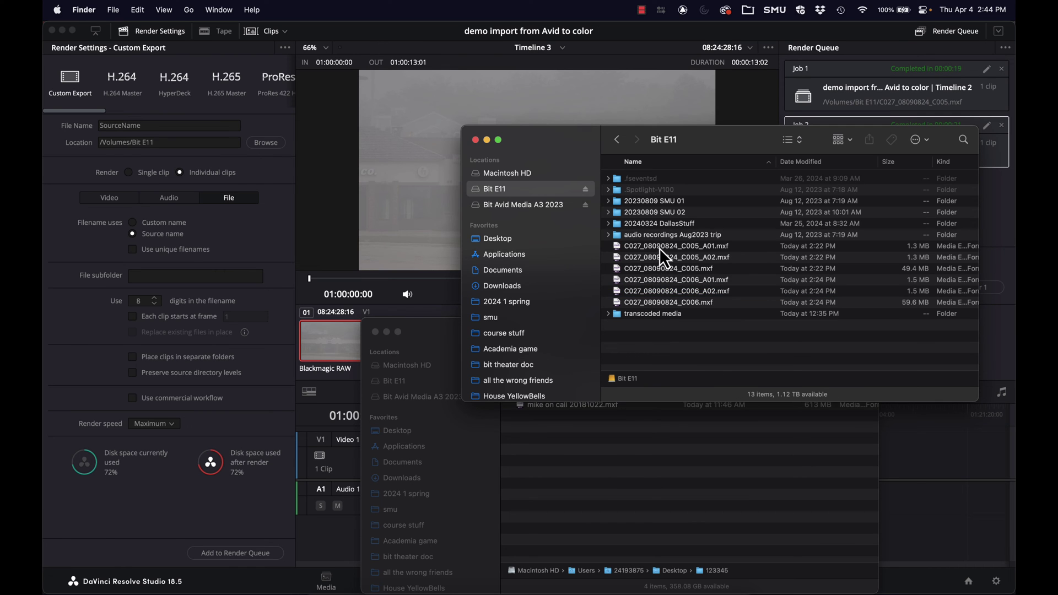
Step: Group the six C027 MXF files into a new folder named 20240404
click(659, 248)
key(shift+Down)
key(shift+Down)
key(shift+Down)
key(shift+Down)
key(shift+Down)
right_click(659, 249)
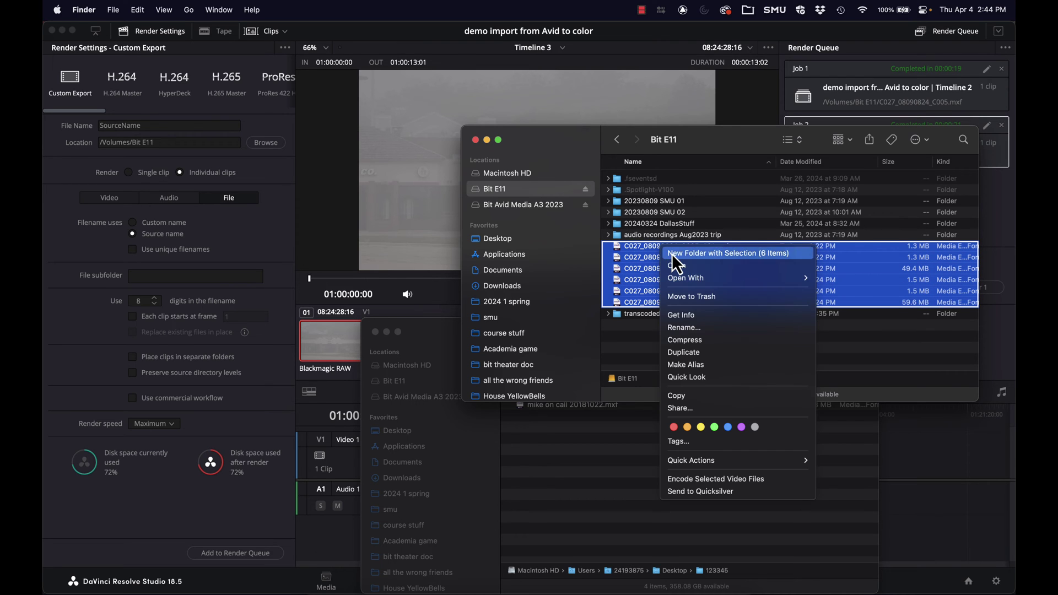
click(673, 254)
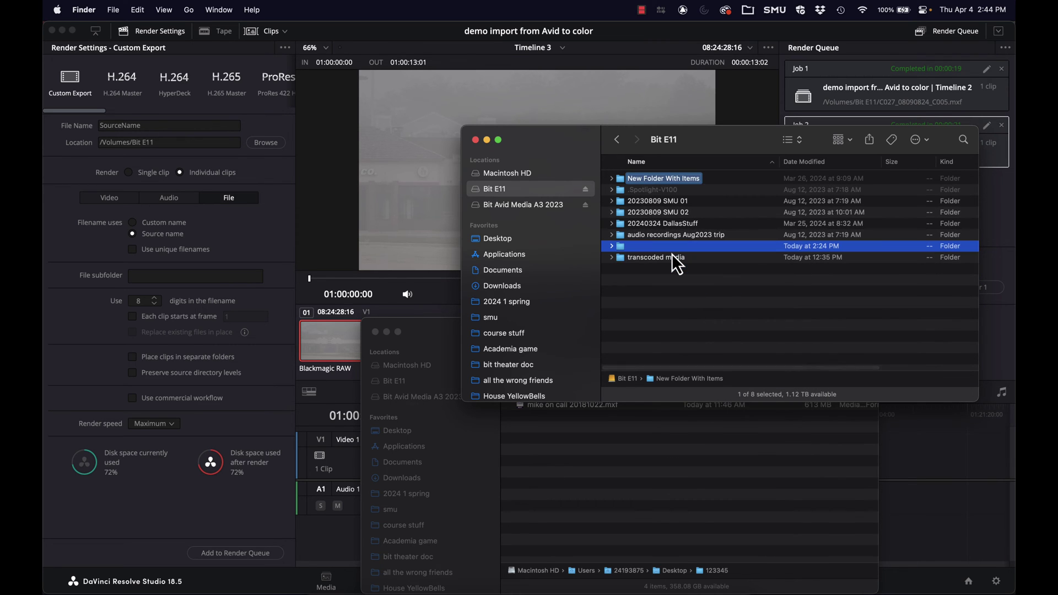
text(202404)
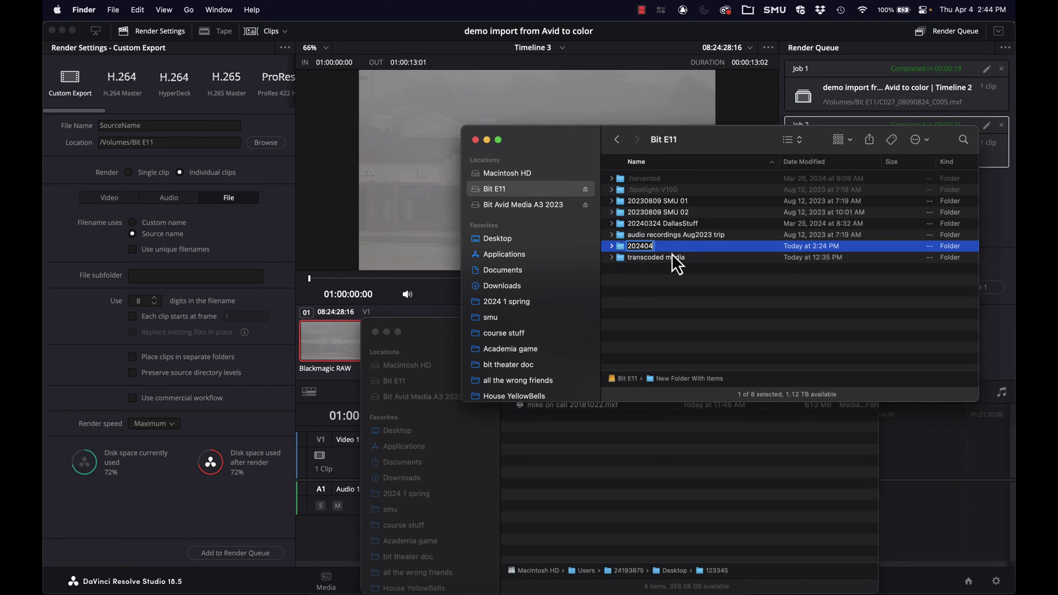
text(04)
key(Return)
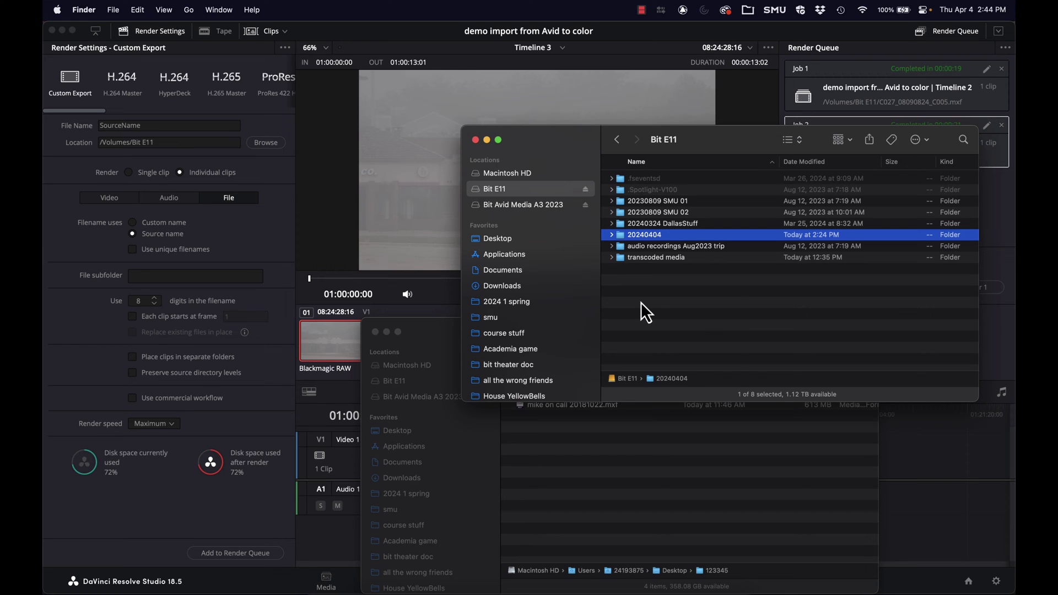
Step: Create an Avid MediaFiles folder on Bit E11 with an MXF subfolder inside
right_click(642, 303)
click(659, 309)
text(A)
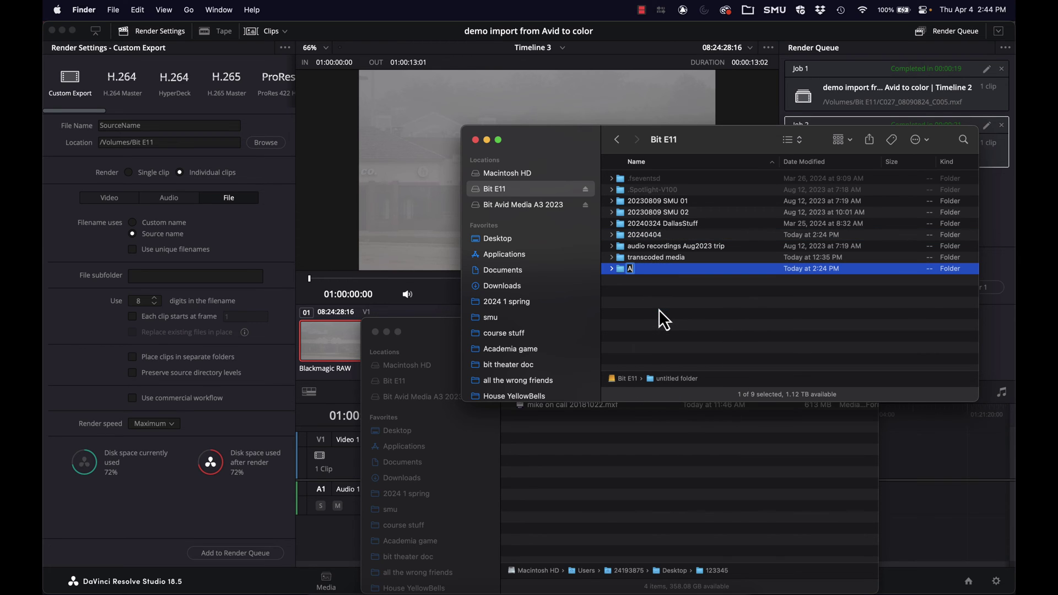
text(vid MediaFiles)
key(Return)
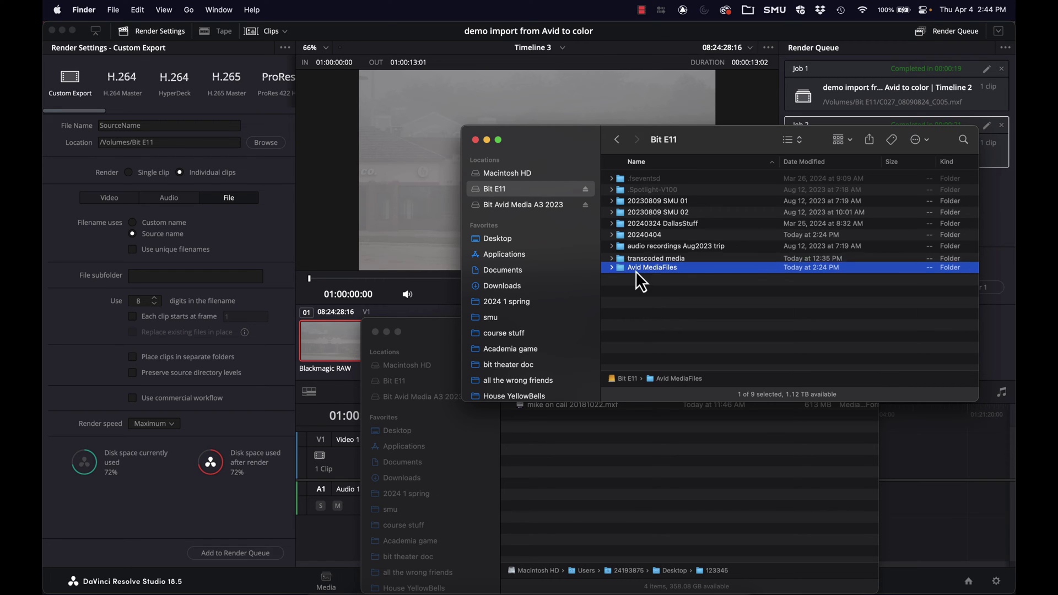
double_click(637, 269)
right_click(661, 196)
click(672, 201)
text(MXF)
key(Return)
Step: Move the 20240404 folder into Avid MediaFiles/MXF
click(617, 140)
click(611, 262)
drag(640, 237, 640, 270)
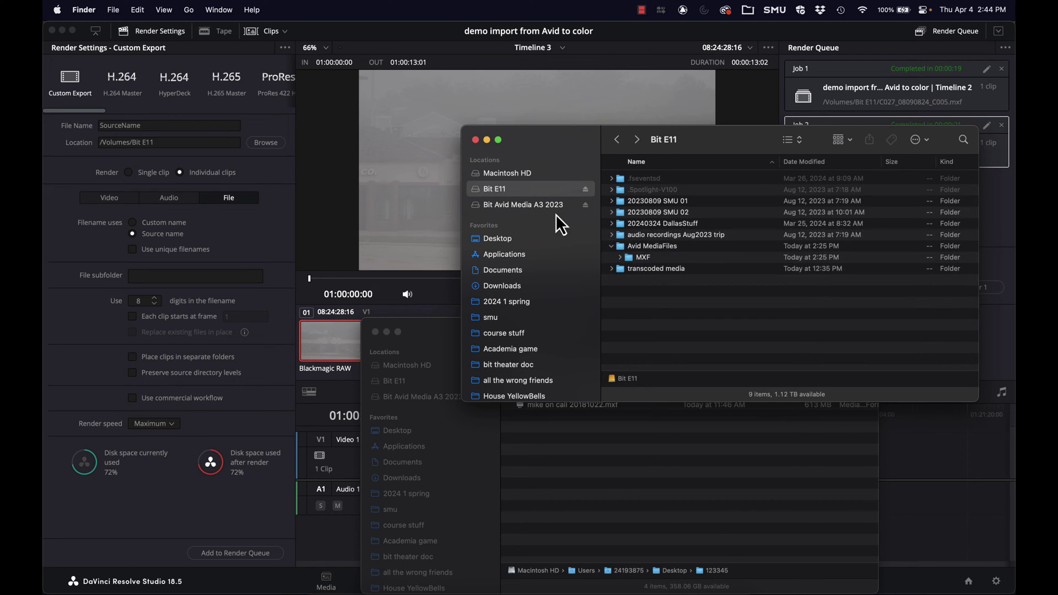
Step: Drag both C027 clips from the Media Tool into the resolve demo bin
key(super+Tab)
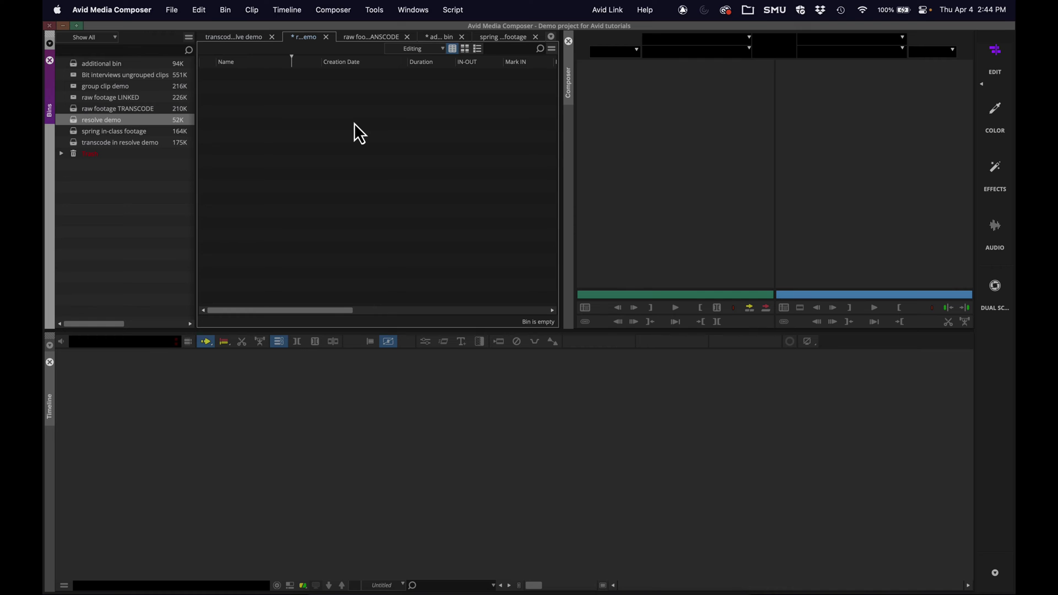
click(377, 9)
click(409, 287)
click(637, 423)
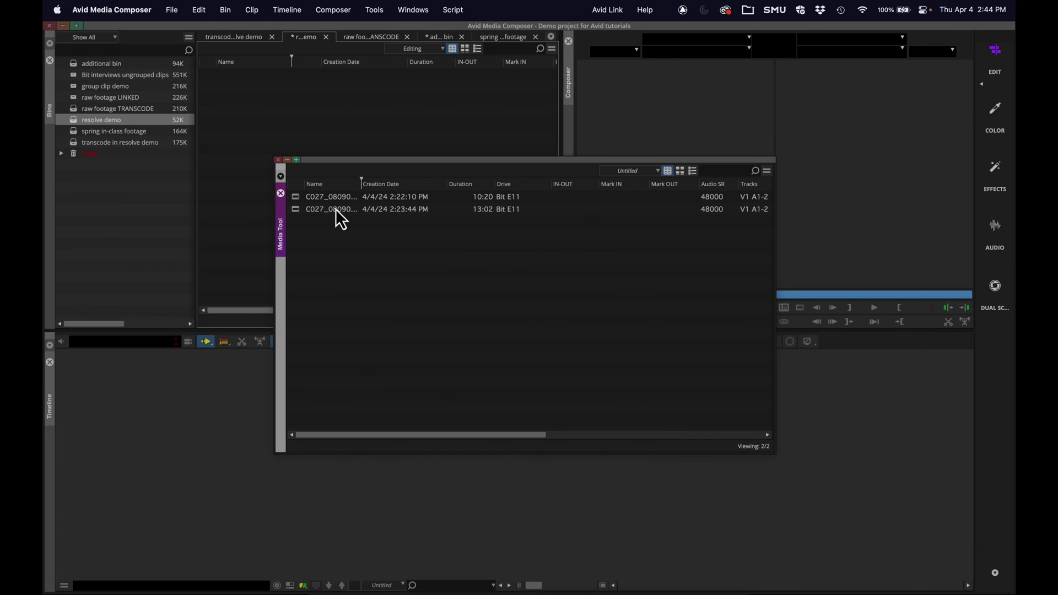
click(300, 202)
key(super+a)
drag(299, 200, 223, 123)
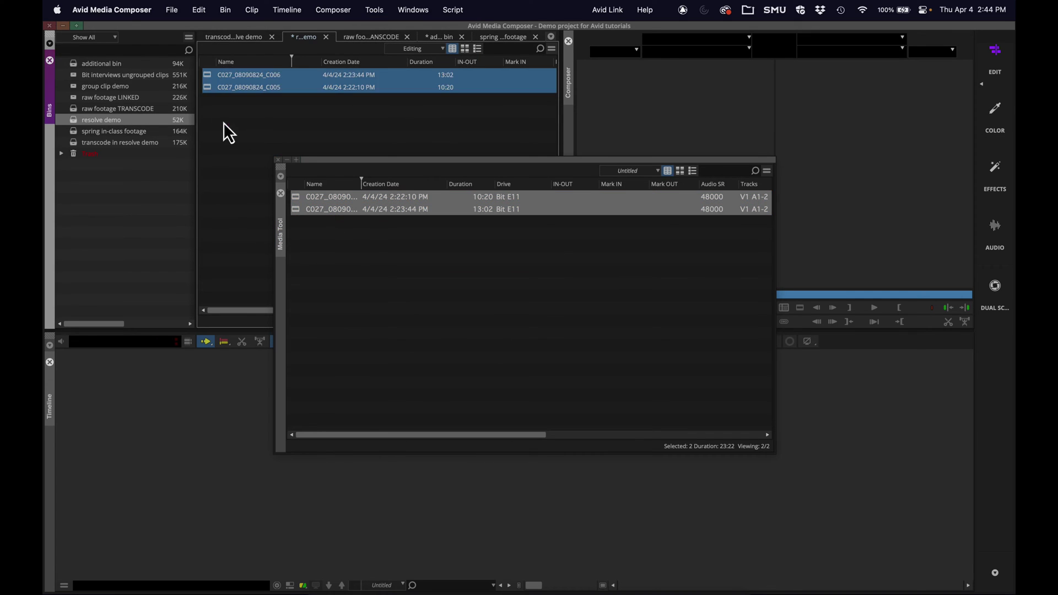
click(223, 122)
click(278, 161)
click(278, 161)
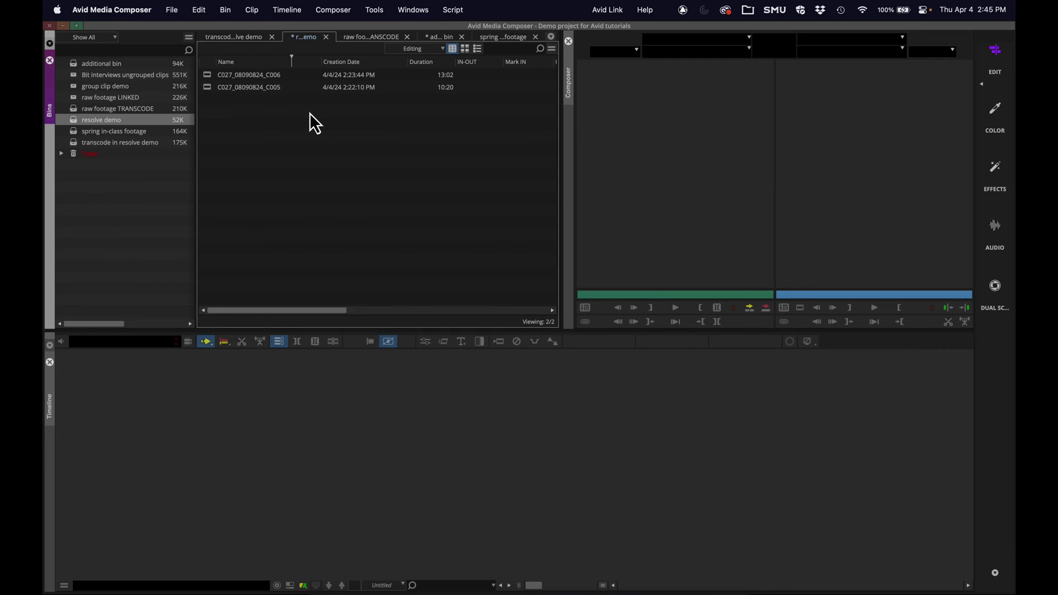
Step: Load clips C027_08090824_C006 and C005 to preview them
double_click(206, 78)
double_click(206, 91)
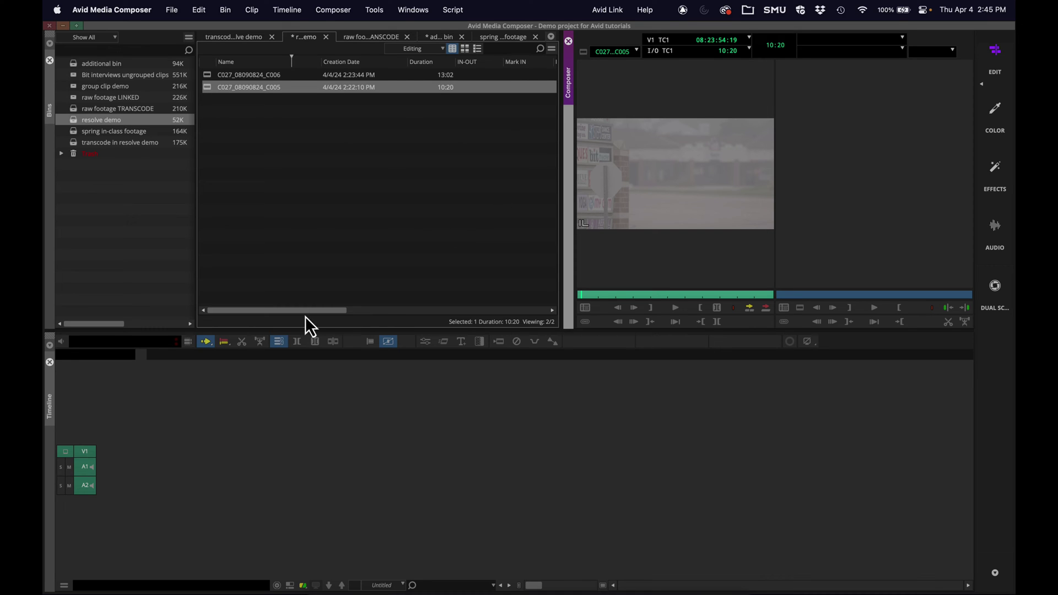
drag(313, 311, 499, 306)
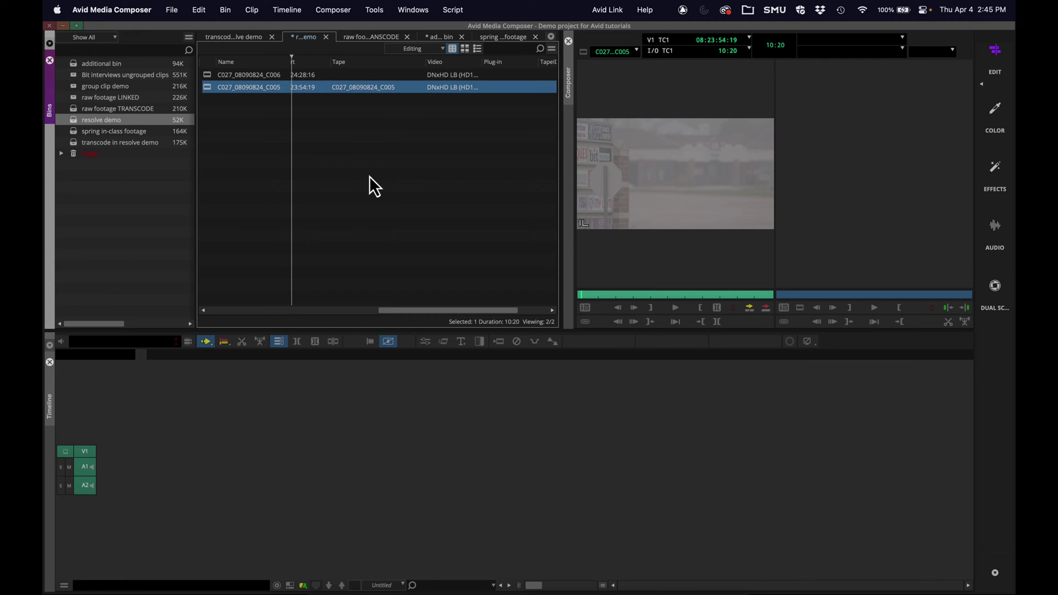
Step: Compare the clips between DaVinci Resolve and Avid
key(super+Tab)
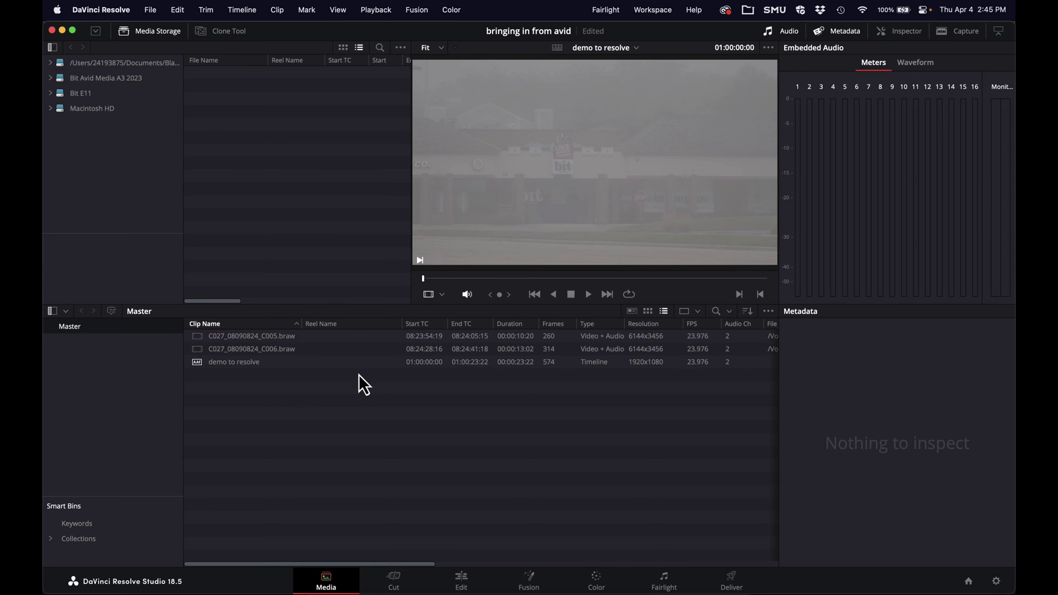
key(super+Tab)
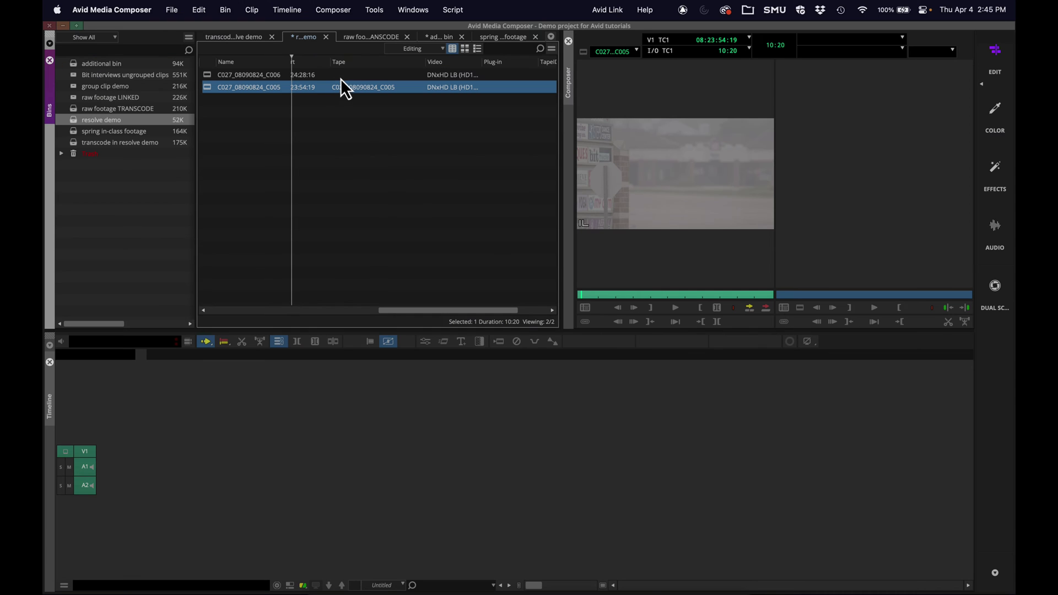
key(super+Tab)
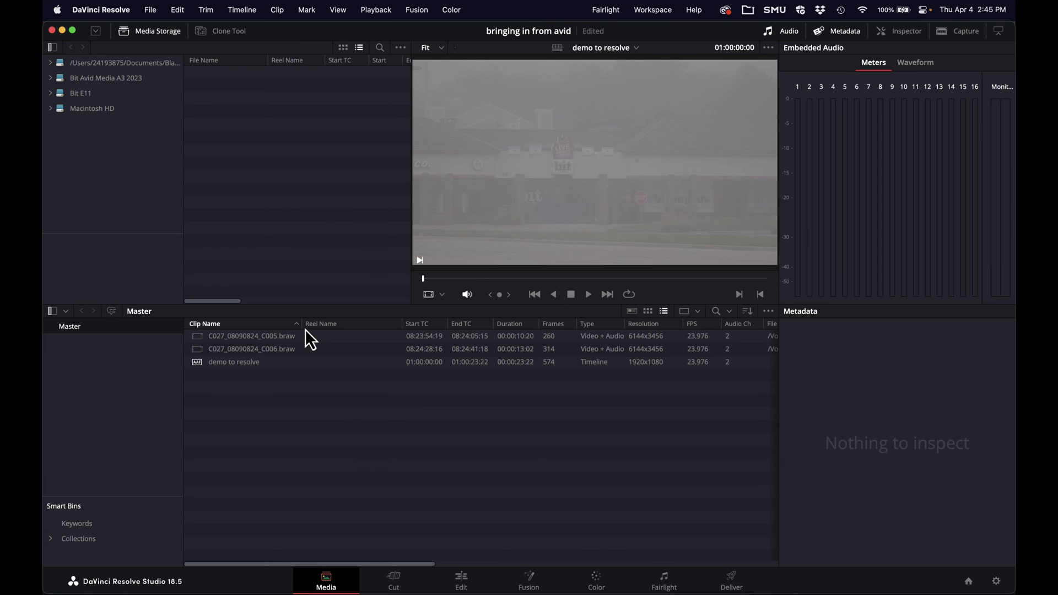
Step: Re-enable Assist using reel names from Source clip filename and save the settings
click(150, 10)
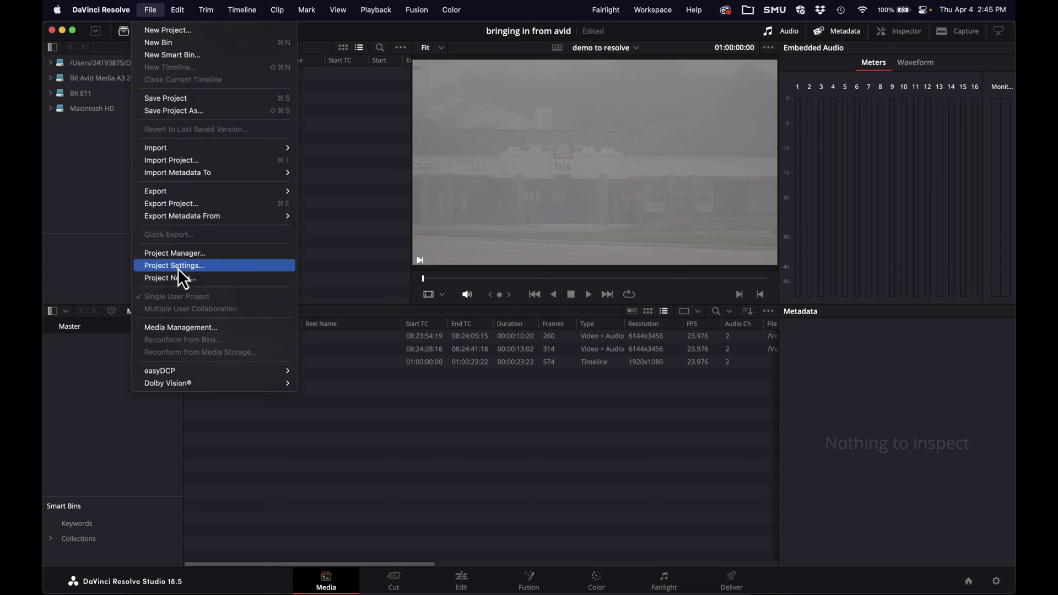
click(182, 281)
click(308, 167)
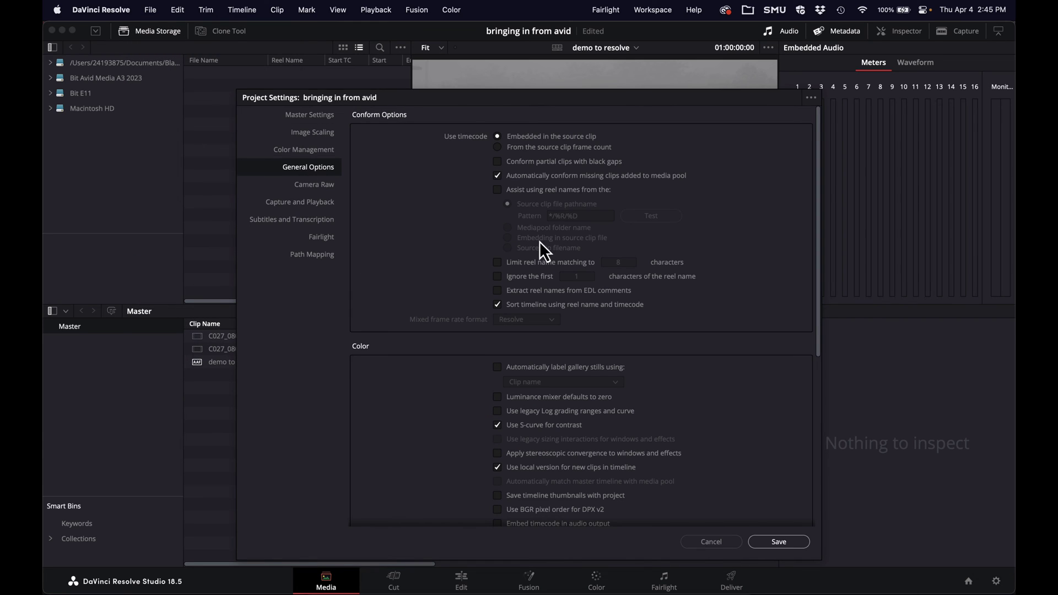
click(498, 190)
click(508, 248)
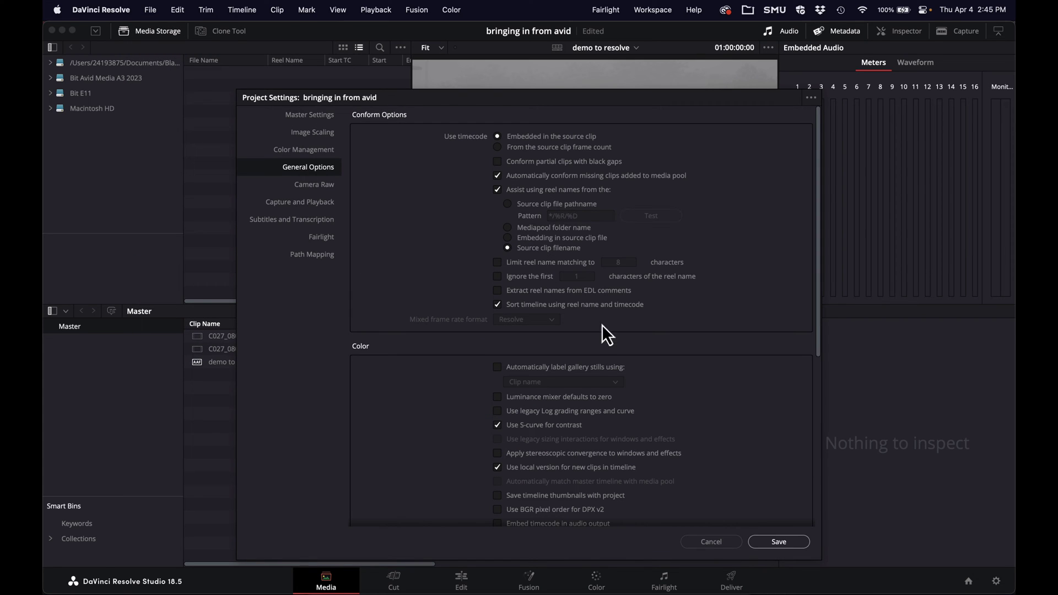
click(766, 542)
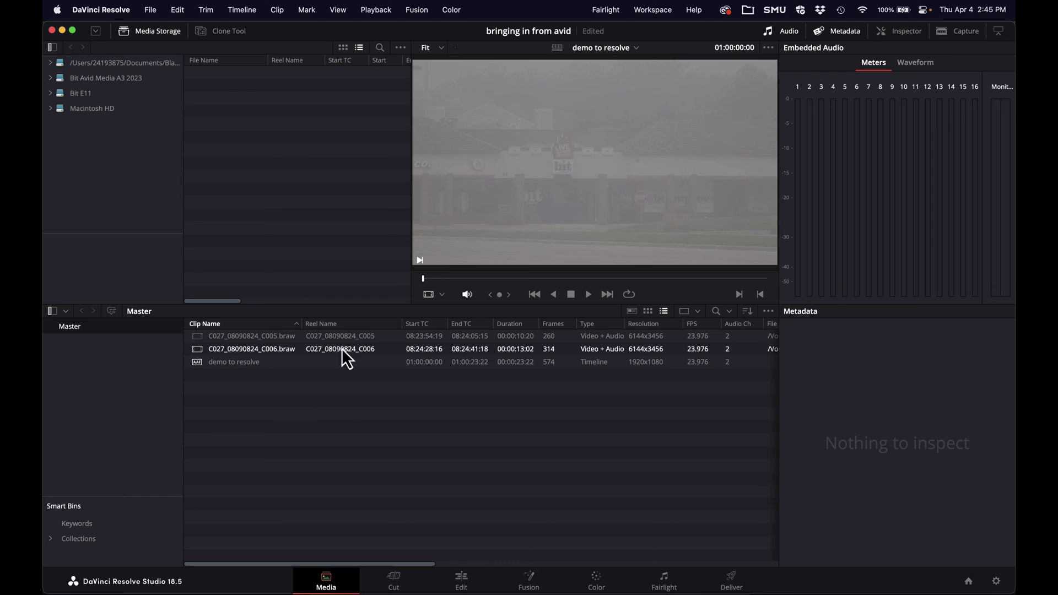
key(super+Tab)
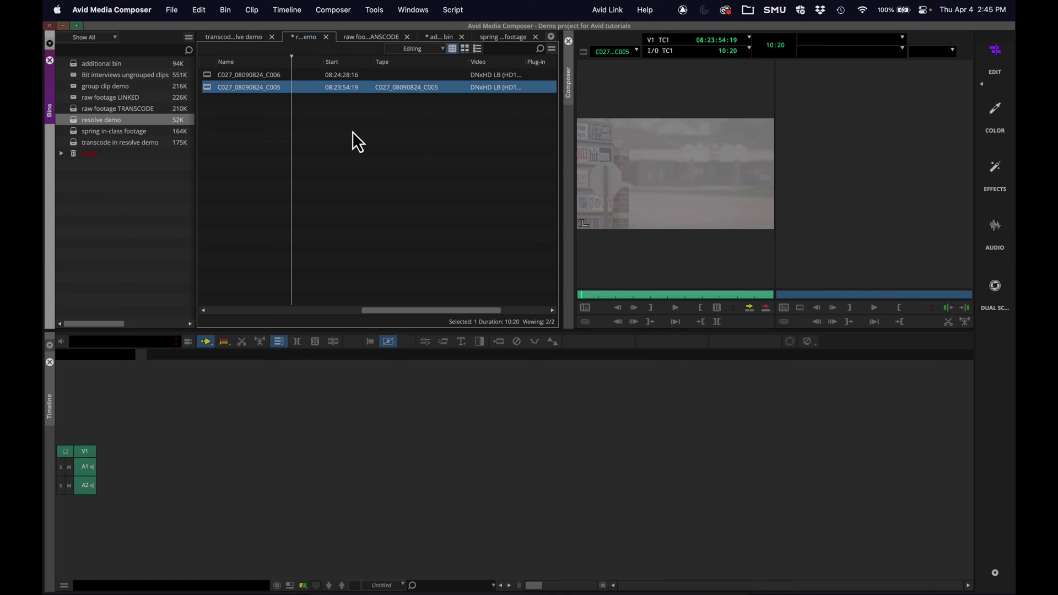
Step: Save the bins and copy the C006 clip name
key(super+s)
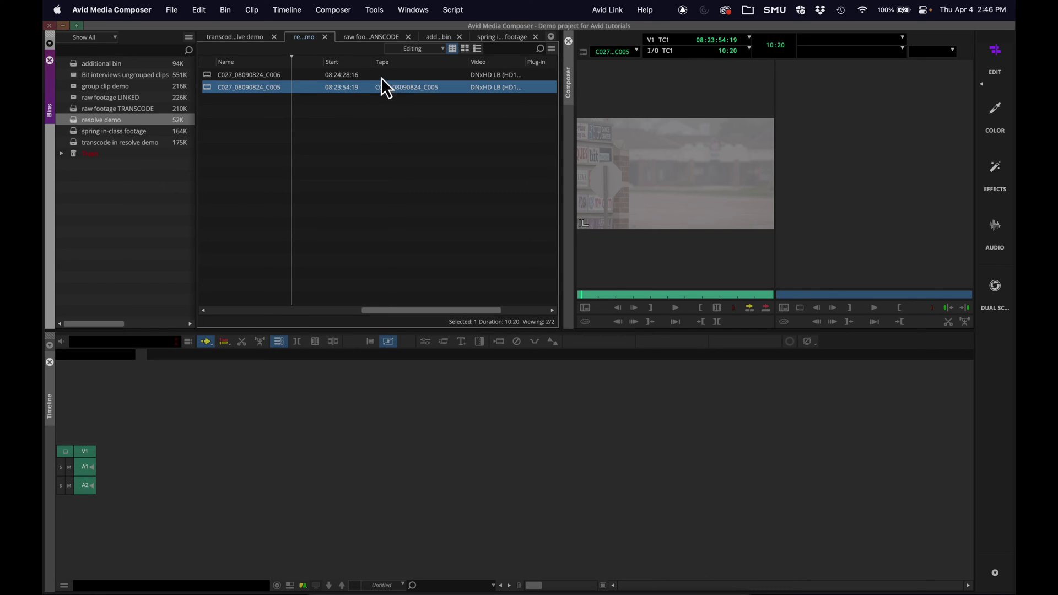
scroll(338, 100, right, 5)
click(243, 76)
scroll(238, 78, left, 5)
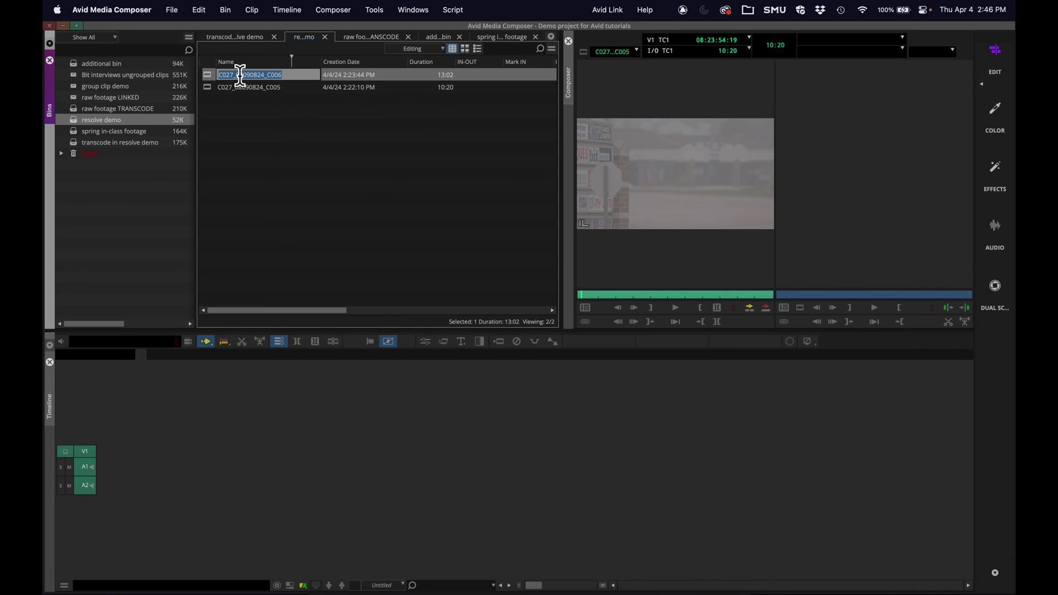
click(529, 81)
scroll(530, 80, right, 8)
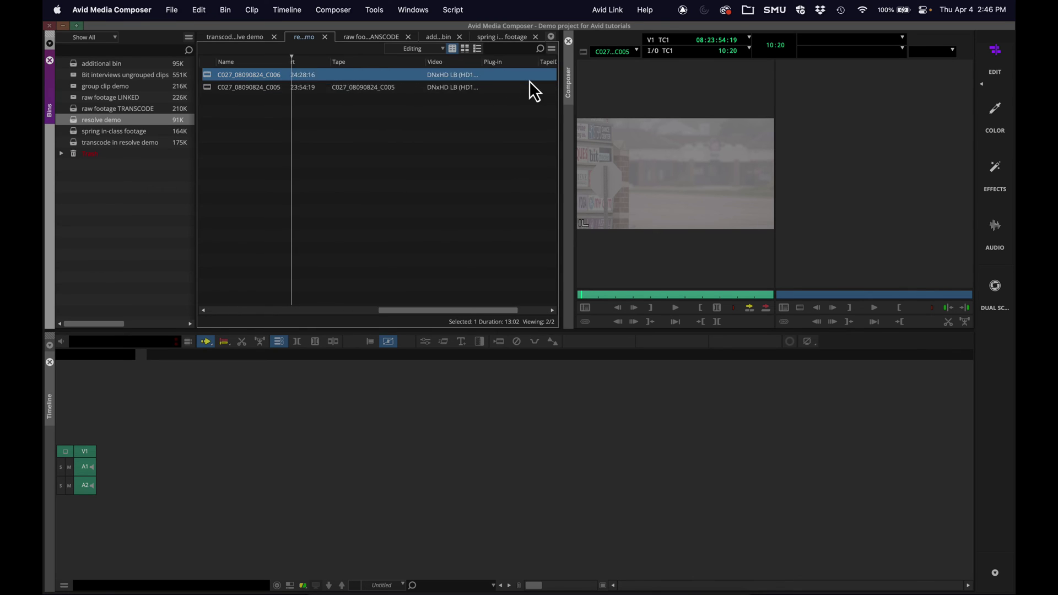
scroll(529, 80, right, 5)
Step: Paste the clip name into the TapeID column for C006 and C005
text(C027_08090824_C006)
key(Return)
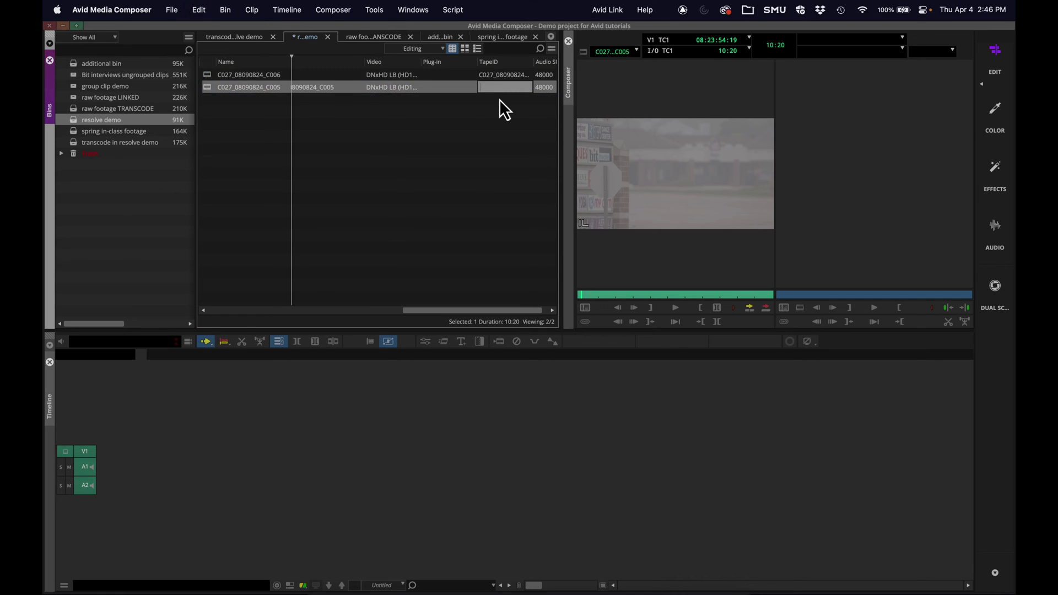
text(C027_08090824_C005)
key(Return)
Step: Try editing C006's empty Tape cell, then deselect the clip
scroll(475, 86, left, 5)
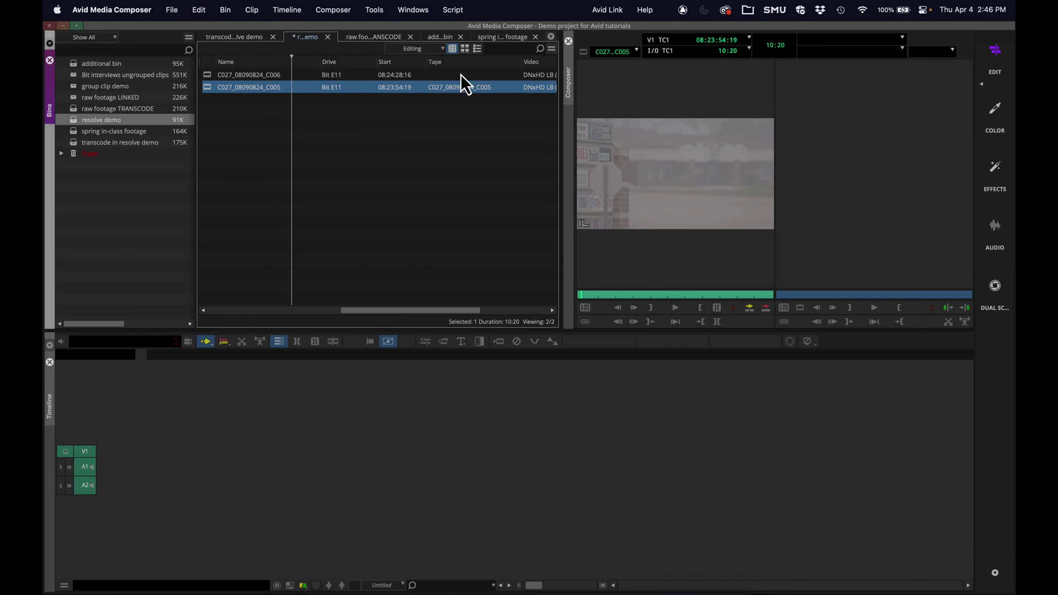
click(434, 78)
click(434, 78)
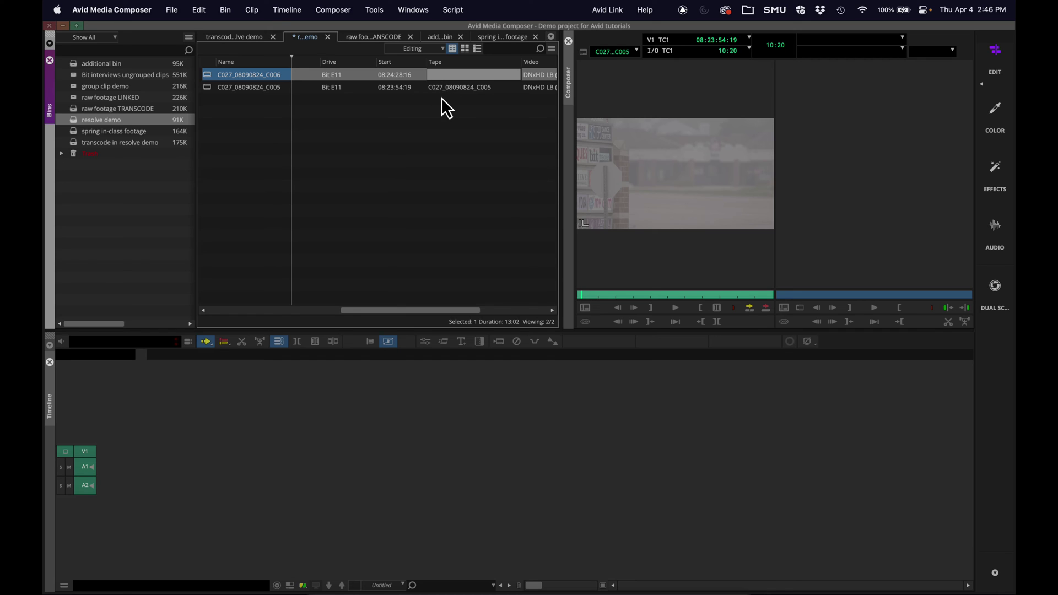
click(442, 97)
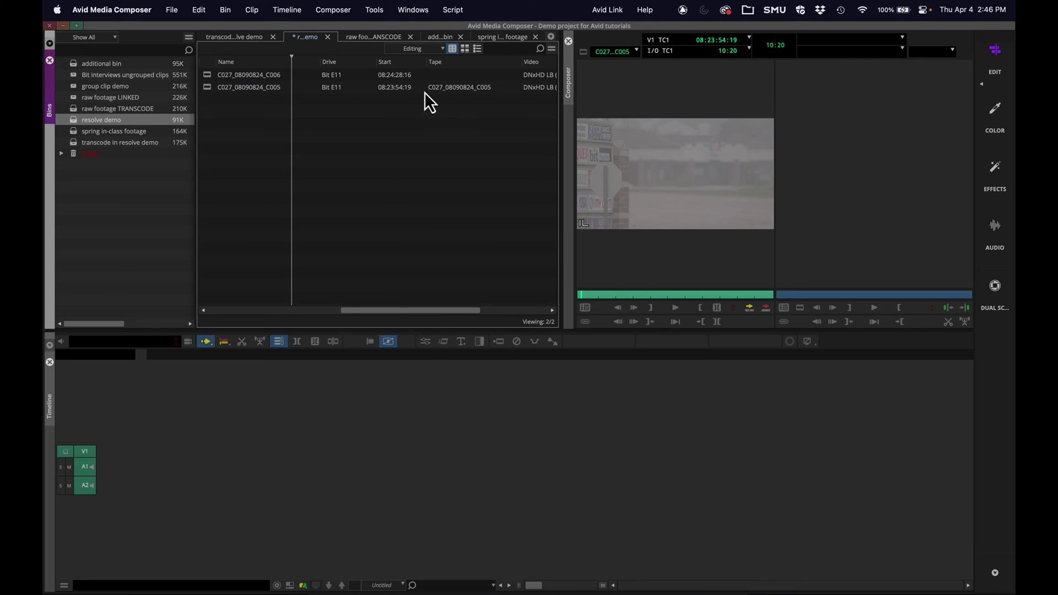
Step: Use Modify Clip > Set Source to assign C006 a new tape named C027_08090824_C006
right_click(207, 75)
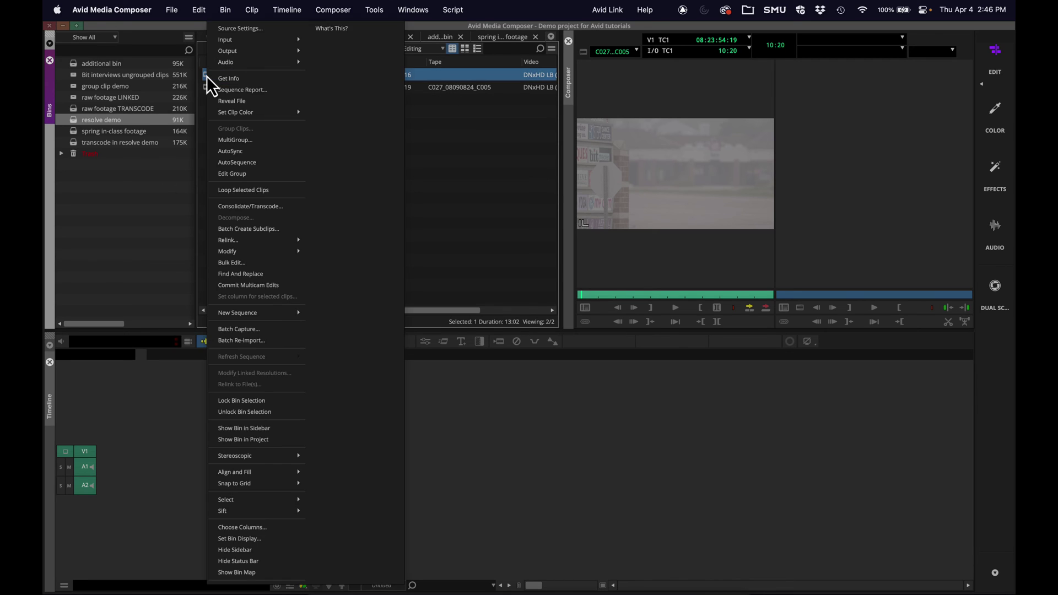
mouse_move(246, 252)
click(339, 252)
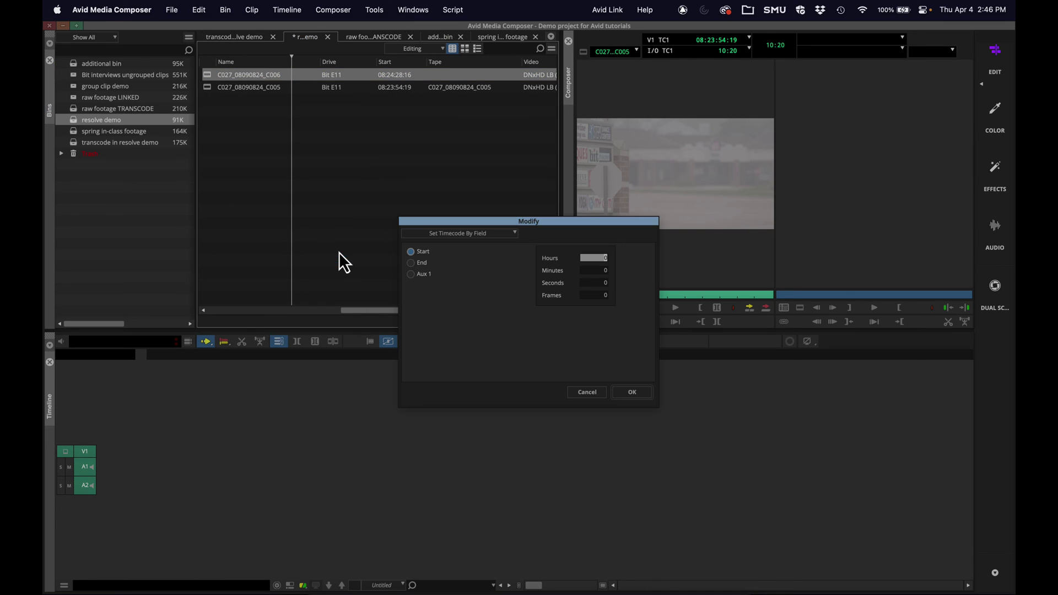
click(467, 233)
click(447, 340)
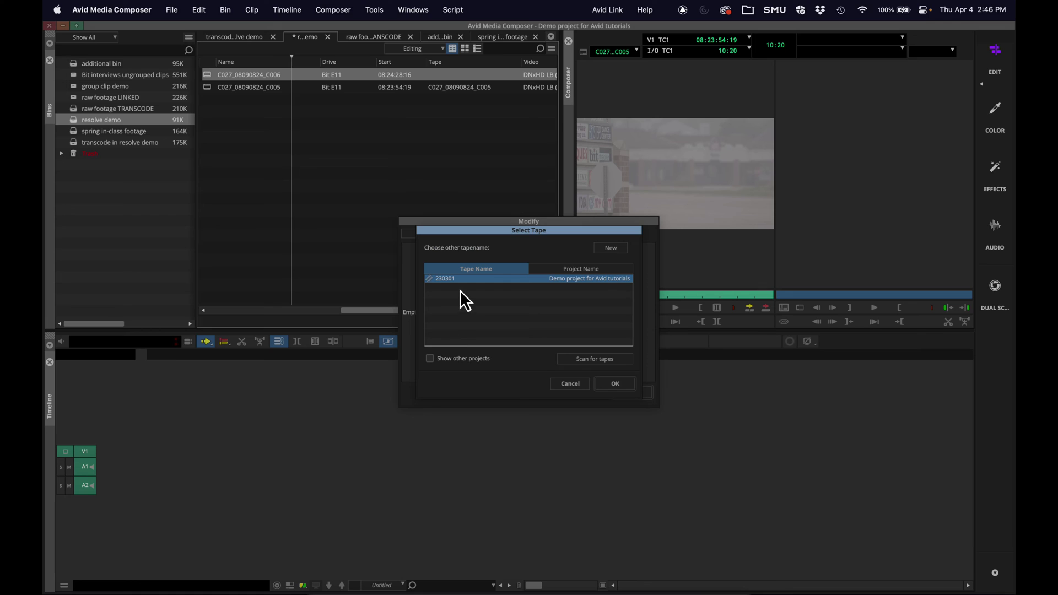
click(612, 248)
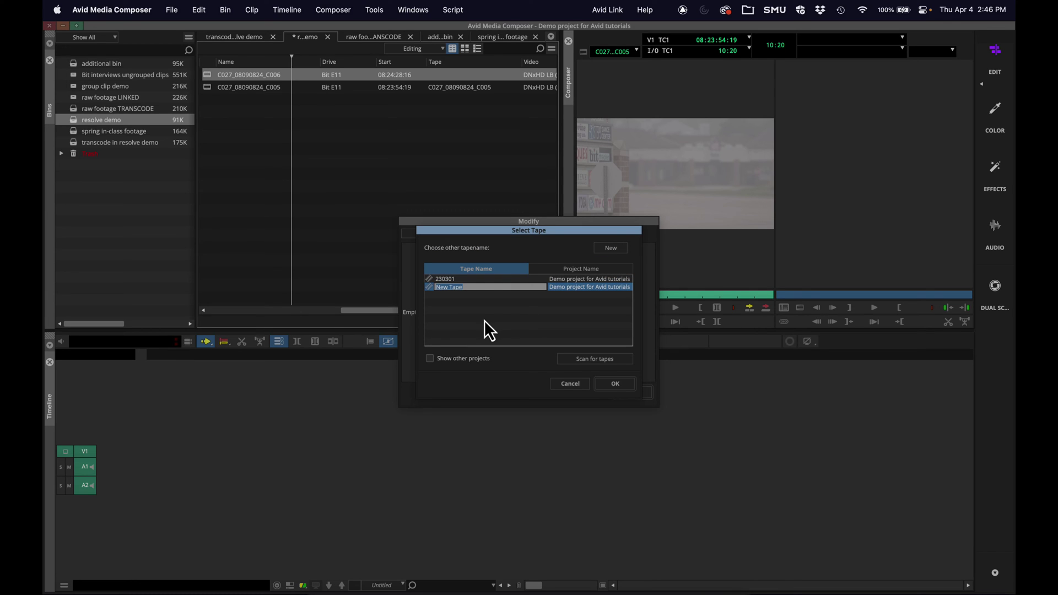
text(C027_08090824_C006)
key(Return)
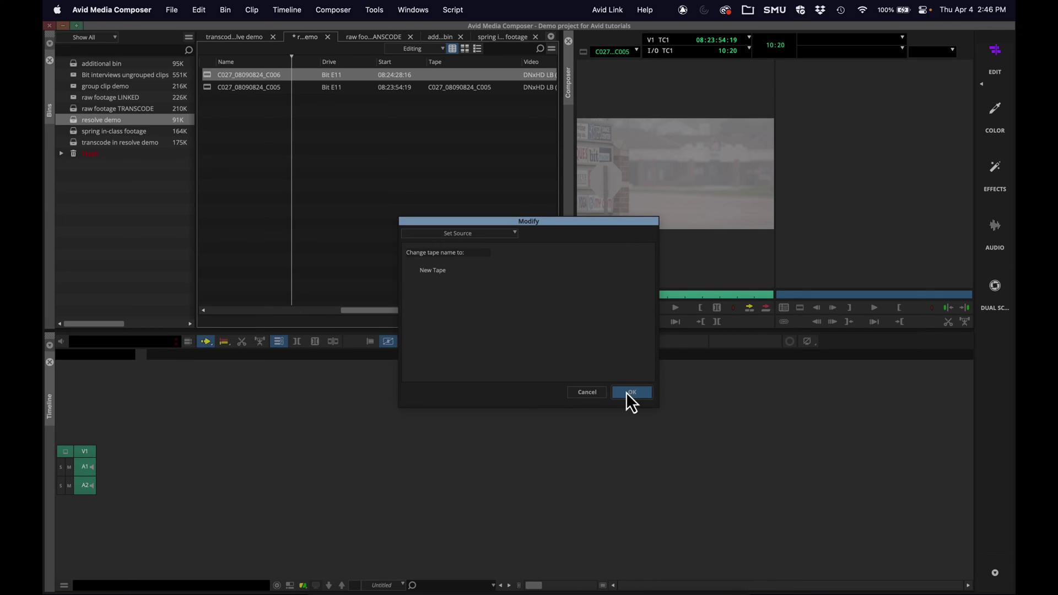
click(630, 392)
click(518, 334)
click(499, 352)
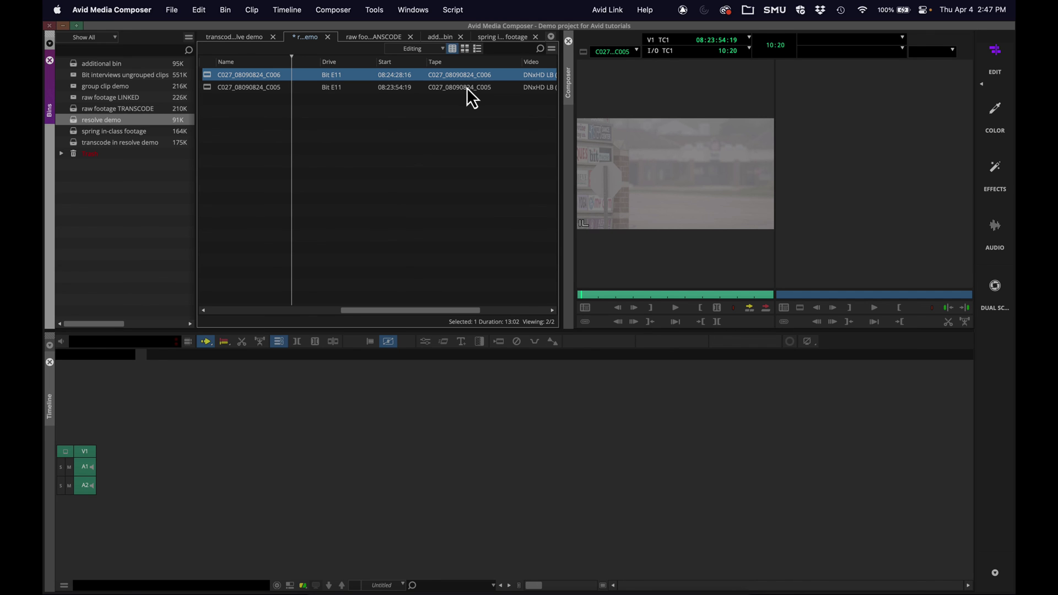
Step: Open Resolve's Project Settings to view the reel-name conform options
key(super+Tab)
click(152, 9)
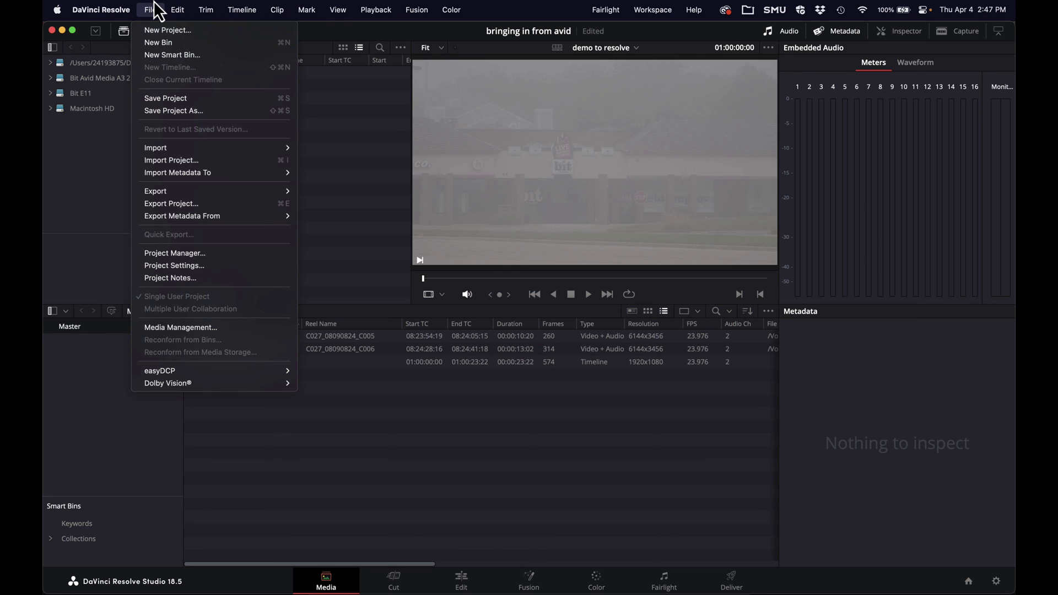
click(160, 266)
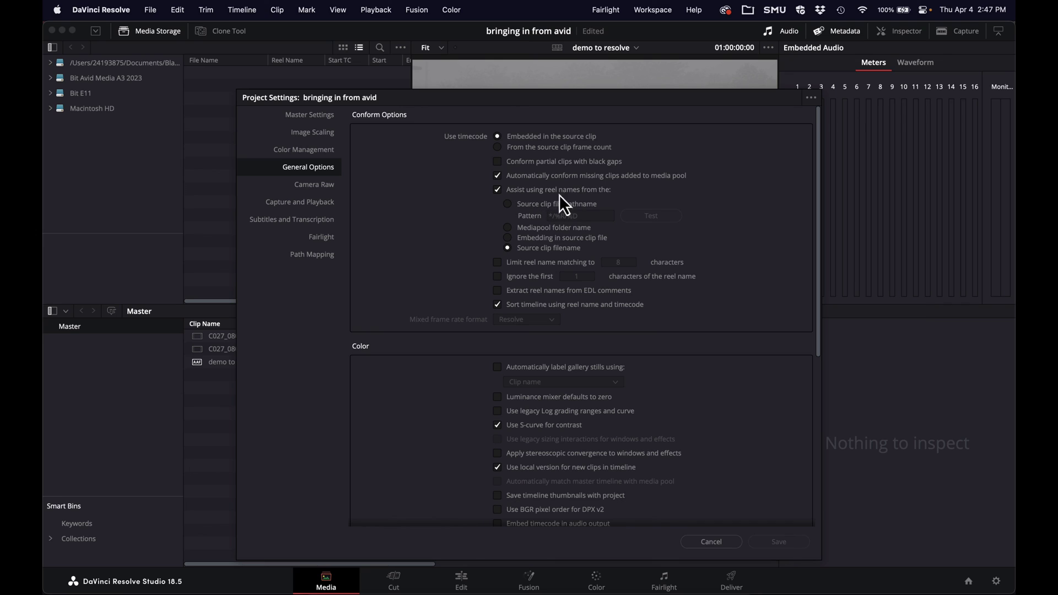